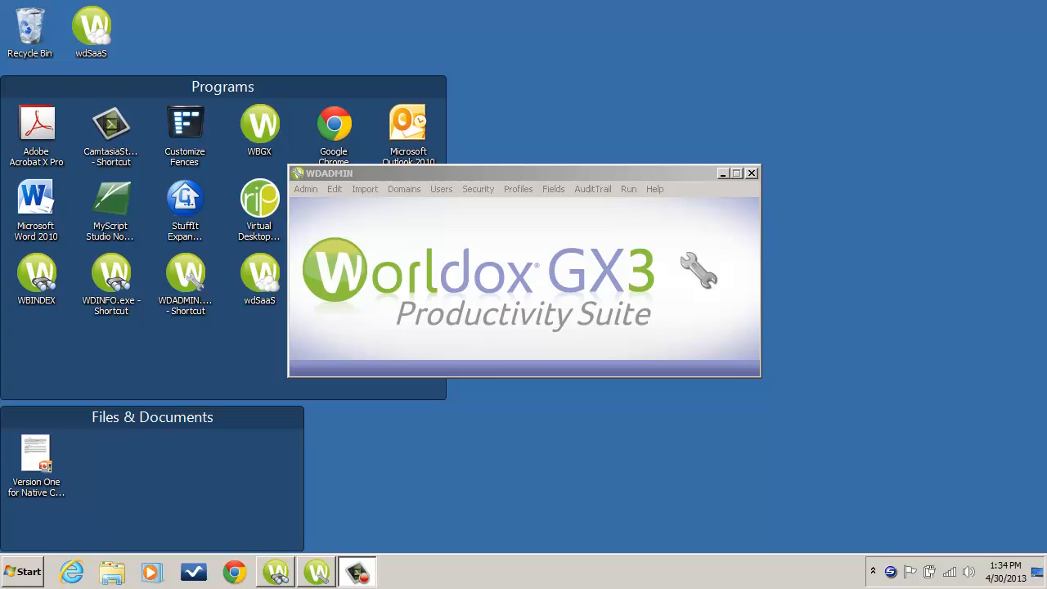
Check the Activate Legal Hold setting under the Legal Hold Feature category of the Worldox preferences.
click(560, 170)
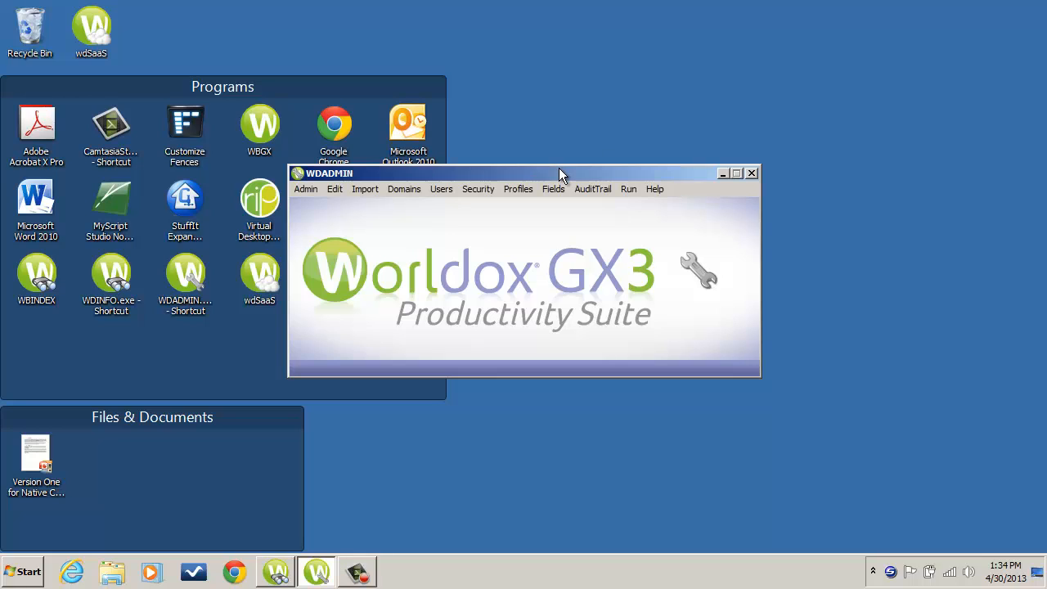
click(332, 190)
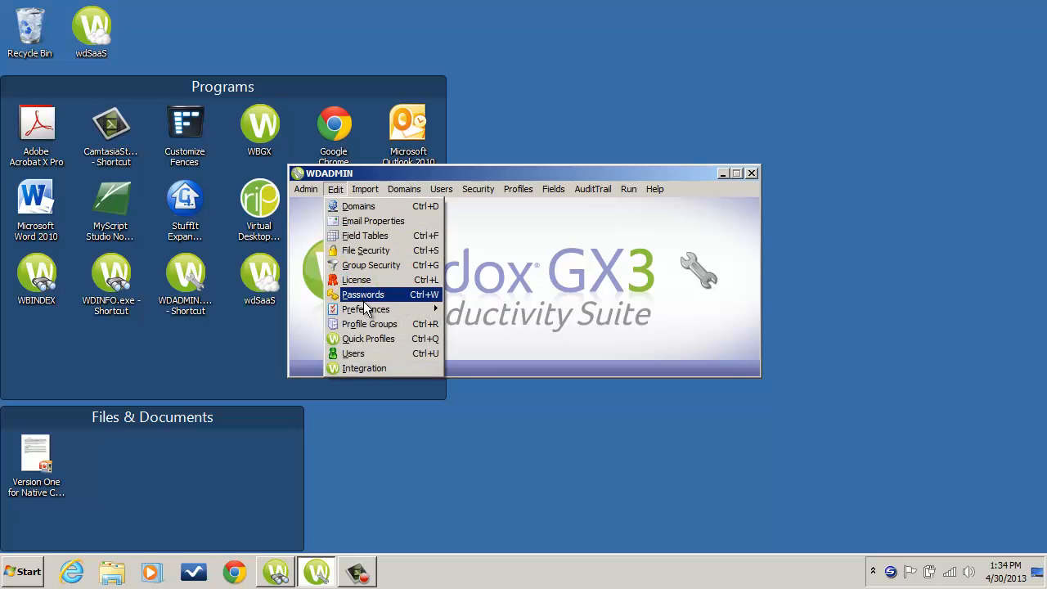
mouse_move(385, 310)
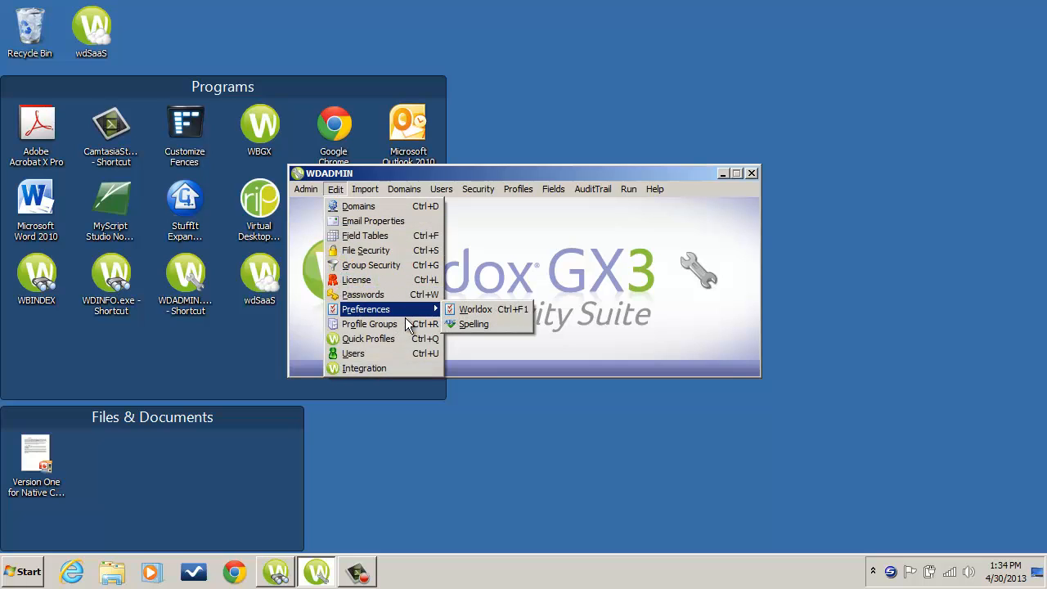
click(481, 315)
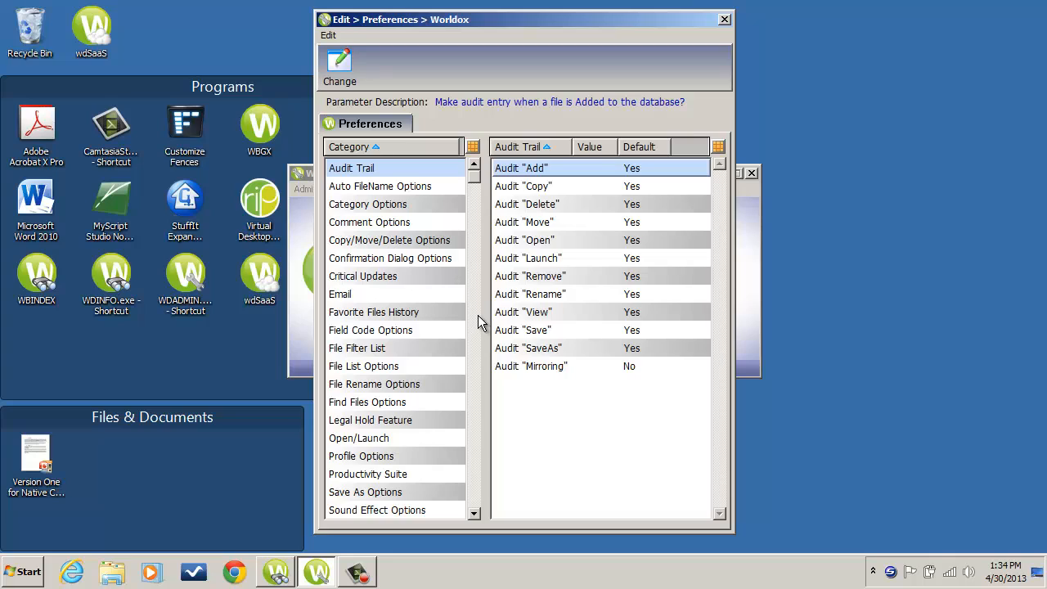
click(372, 421)
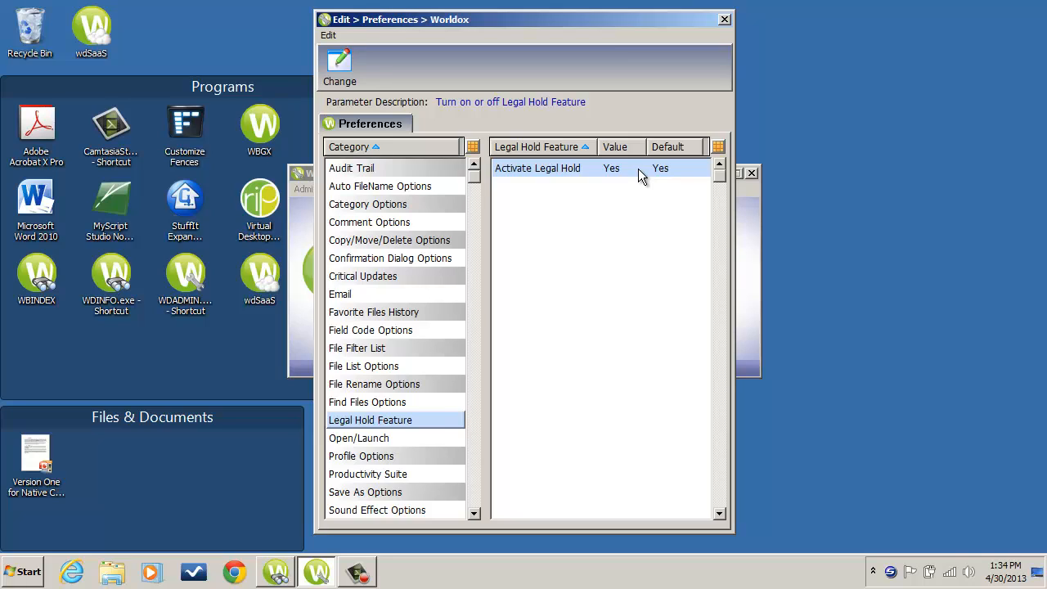
click(724, 19)
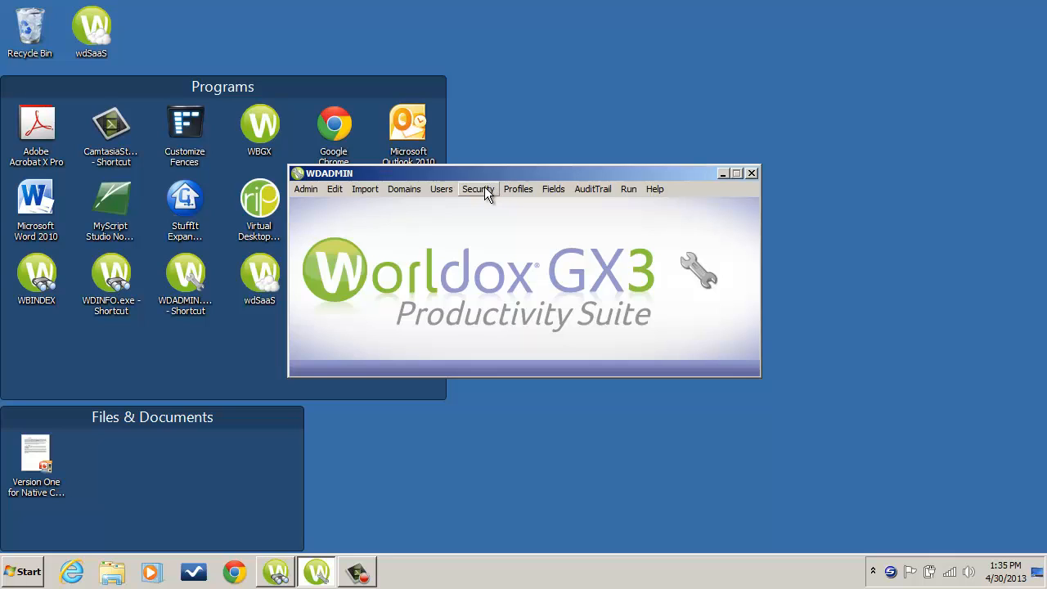
Create a "Legal Hold Management Group" user group under Everyone that can secure files and objects and is seen by group members.
click(478, 190)
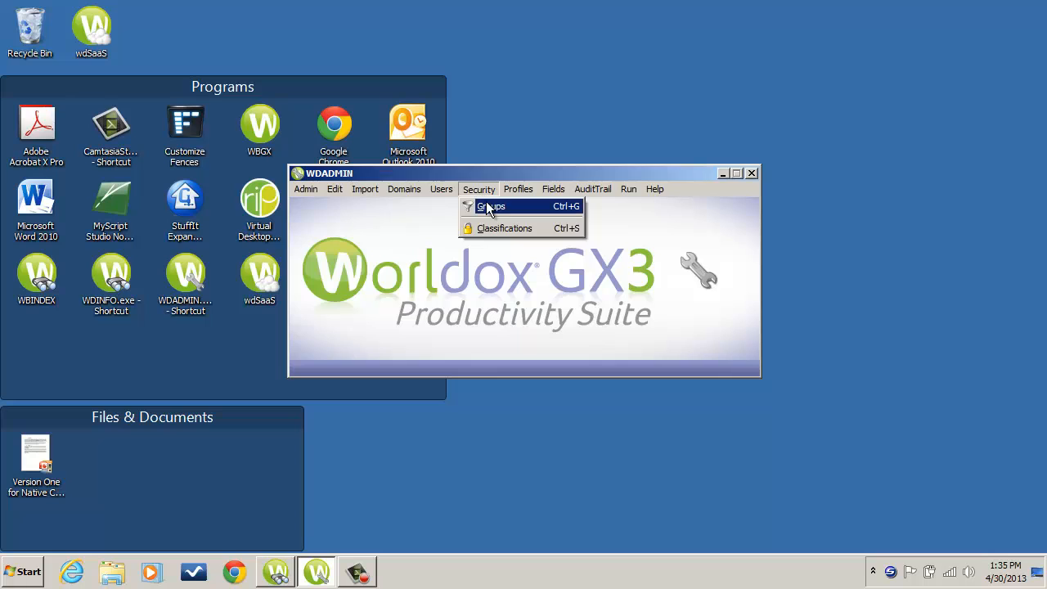
click(485, 205)
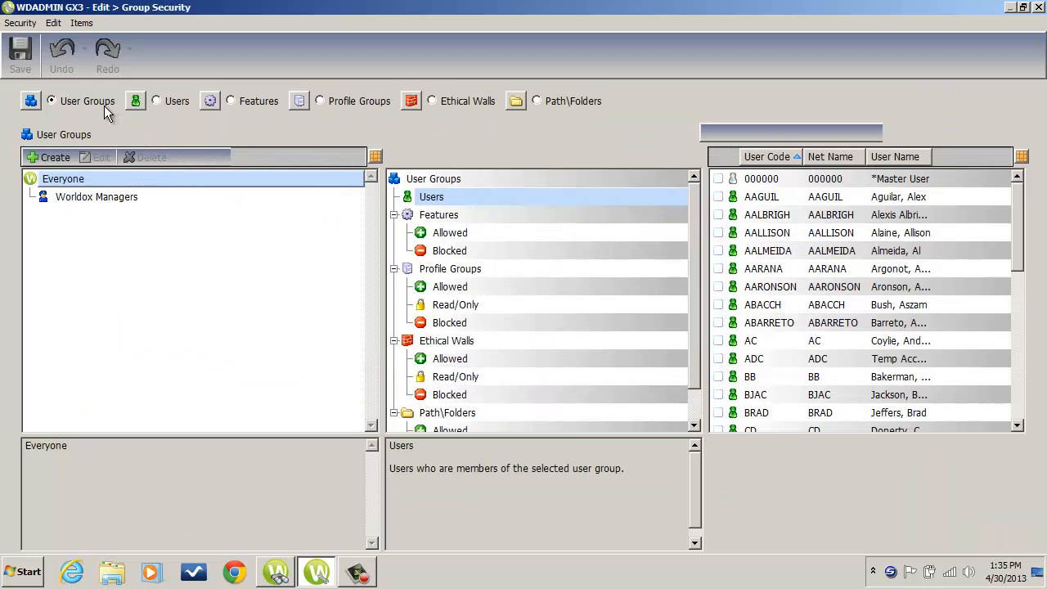
click(50, 157)
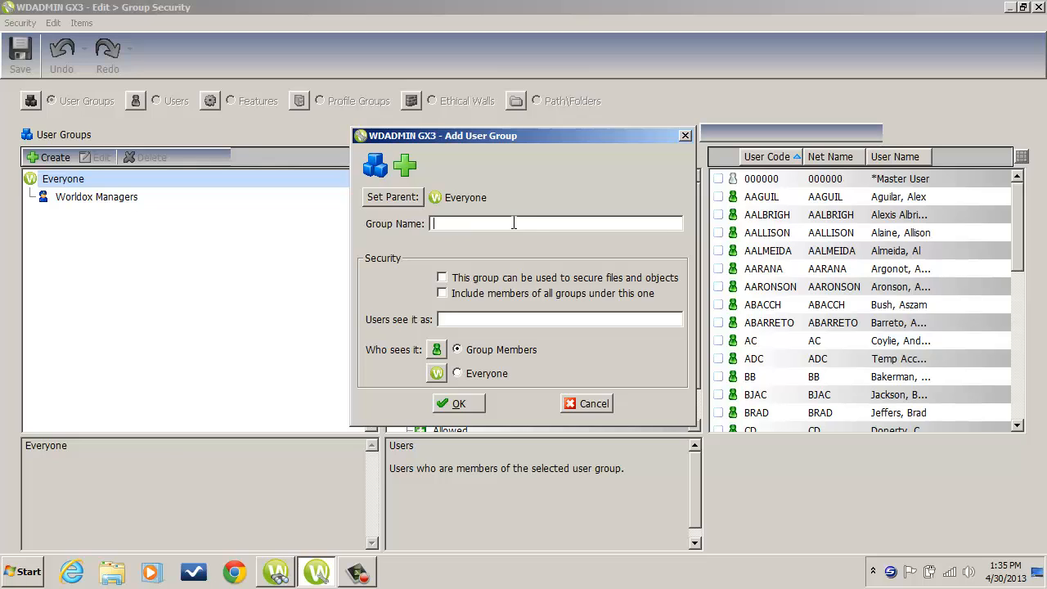
text(Legal Hold)
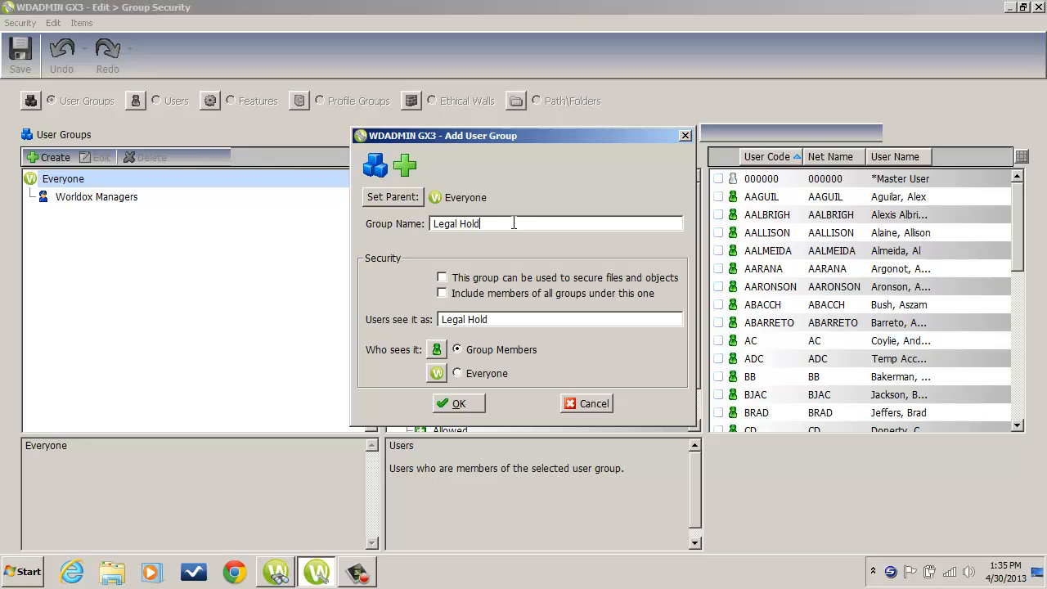
text( Management Group)
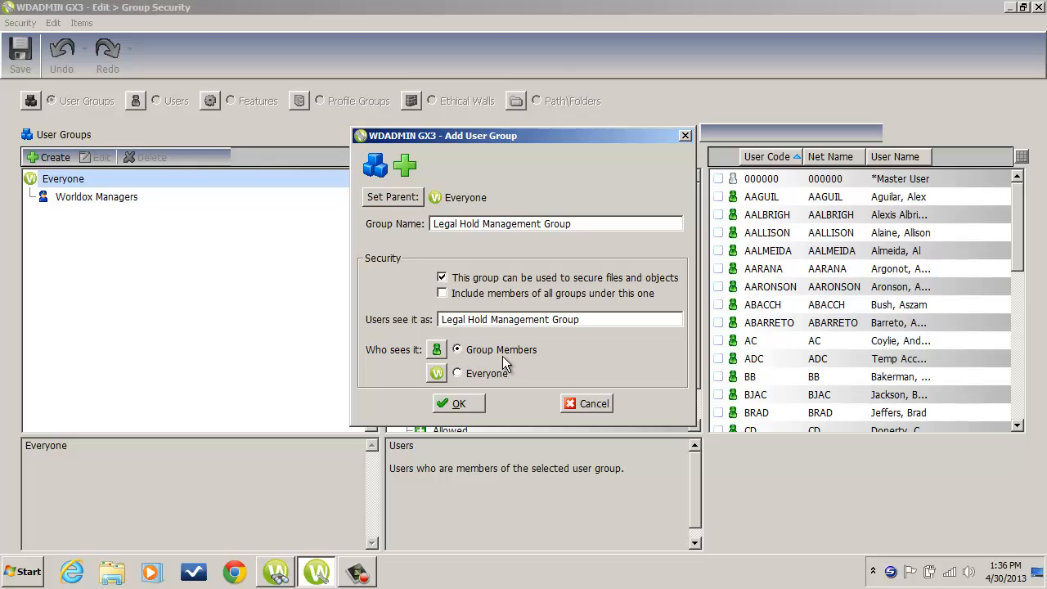
click(456, 404)
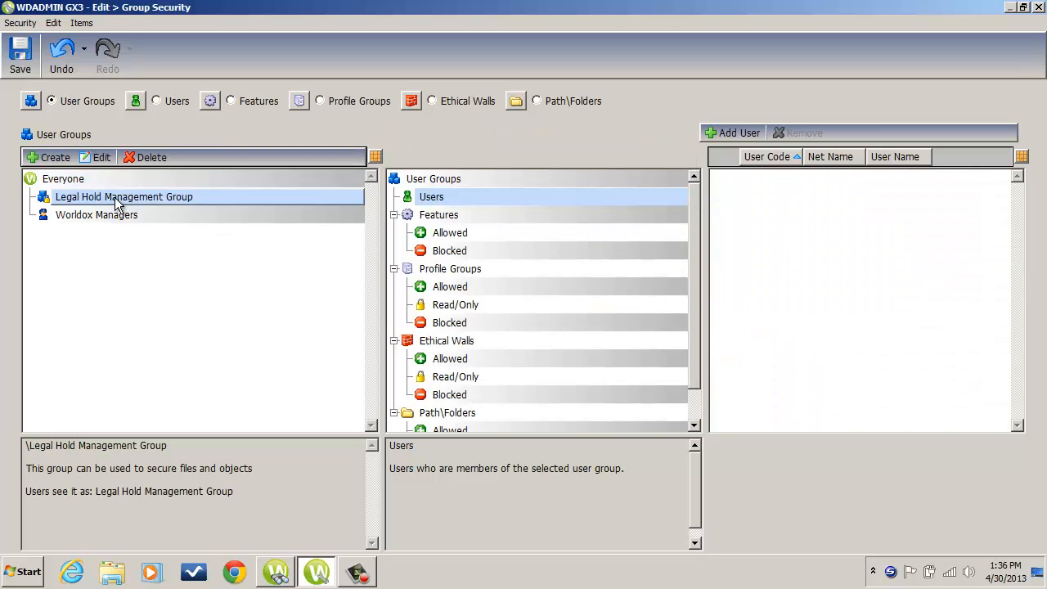
Add two active users to the Legal Hold Management Group and save the group security settings.
click(736, 132)
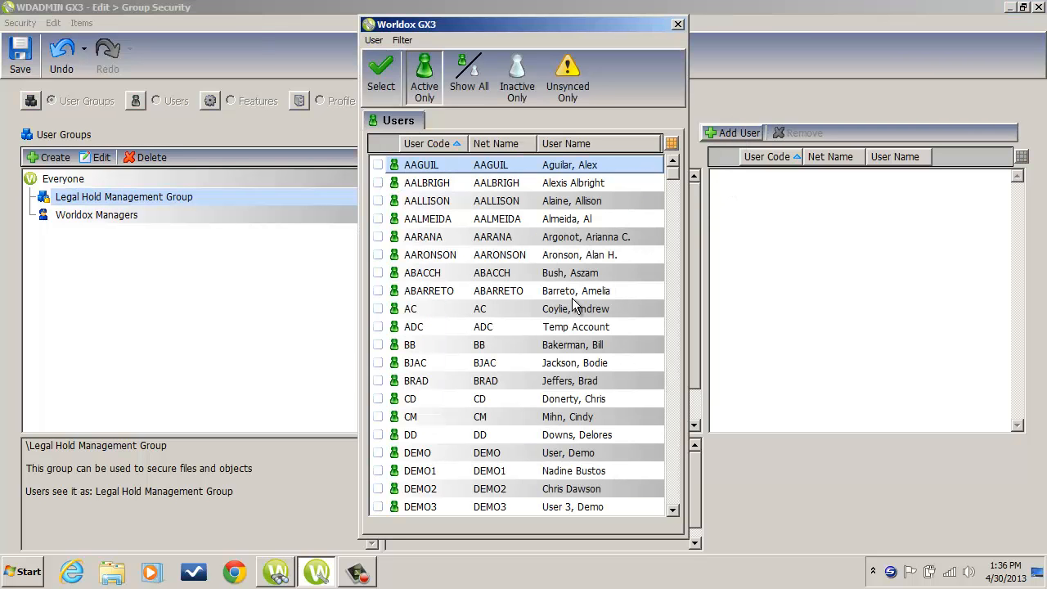
click(506, 346)
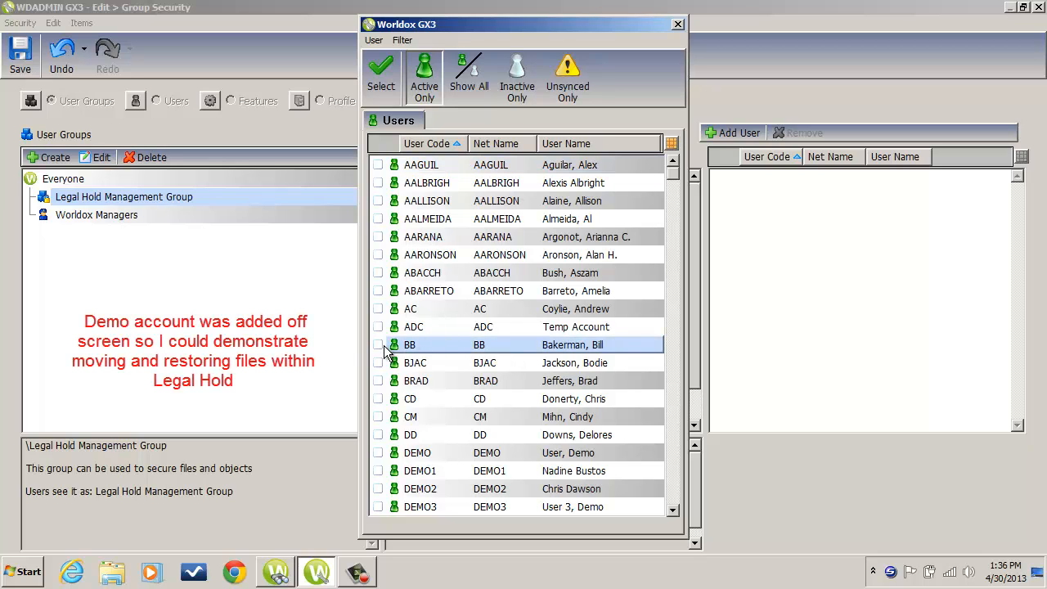
click(377, 345)
click(378, 380)
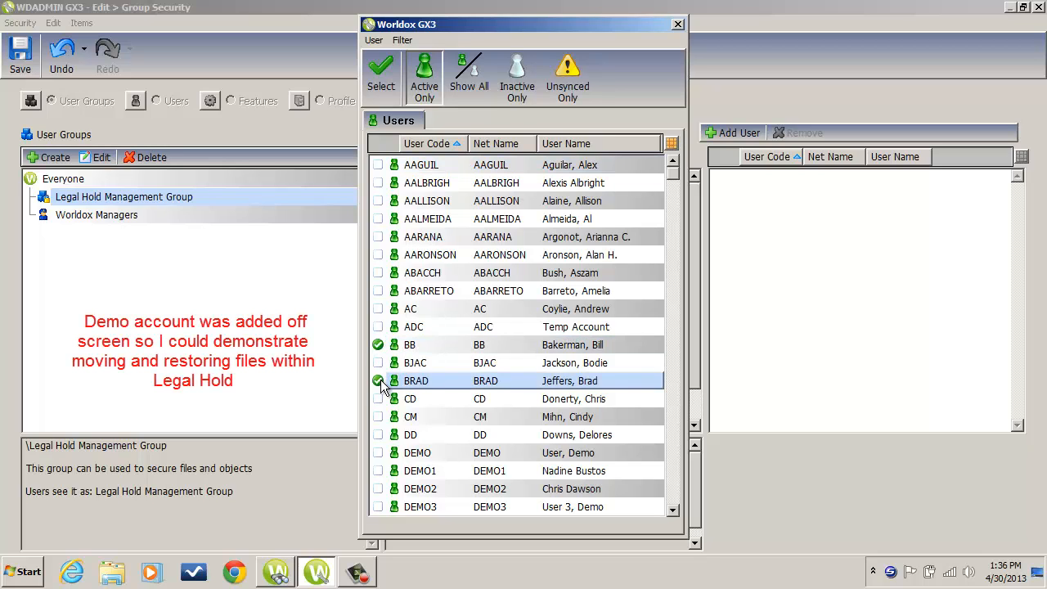
click(381, 74)
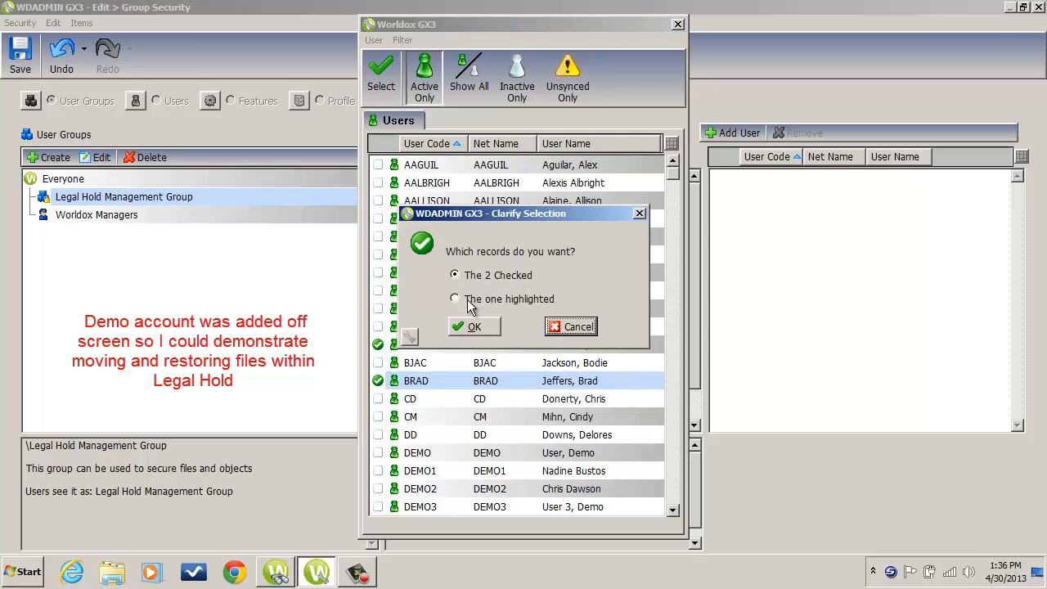
click(474, 326)
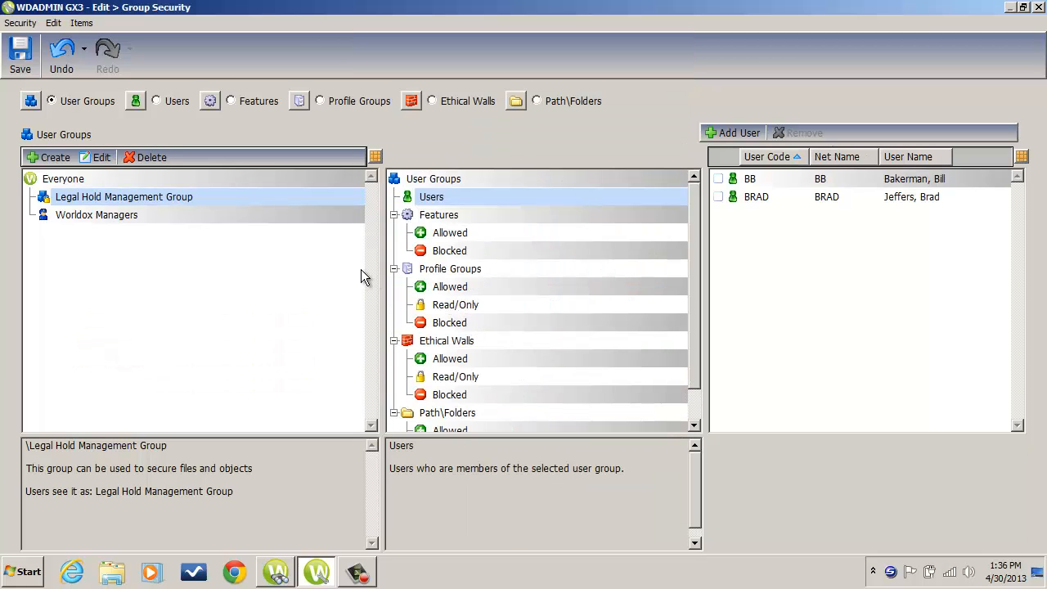
click(27, 69)
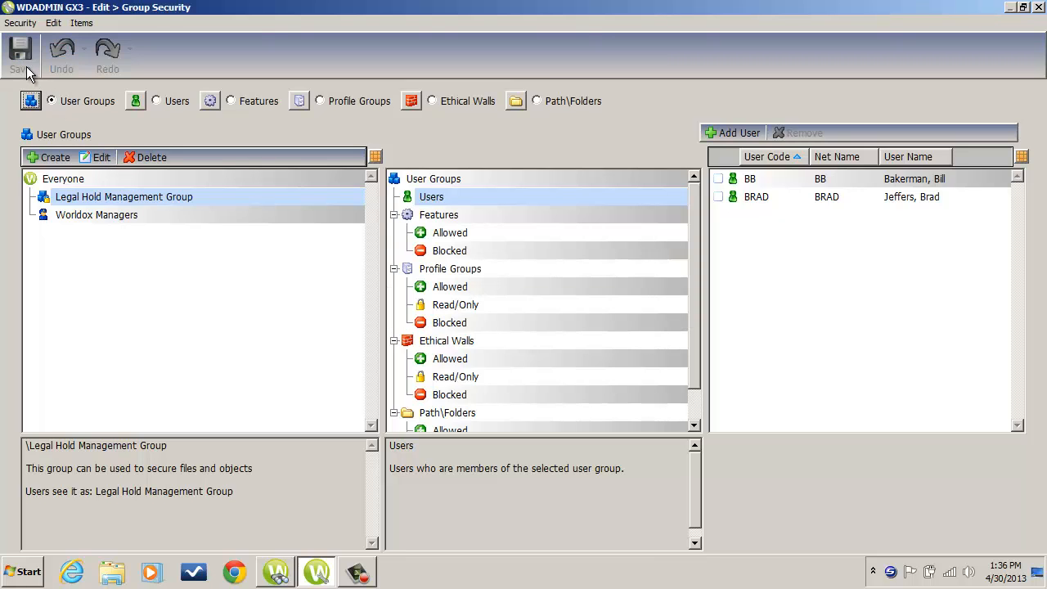
Allow the Legal Hold Management Group to use the Legal Hold "Move To" feature.
click(231, 101)
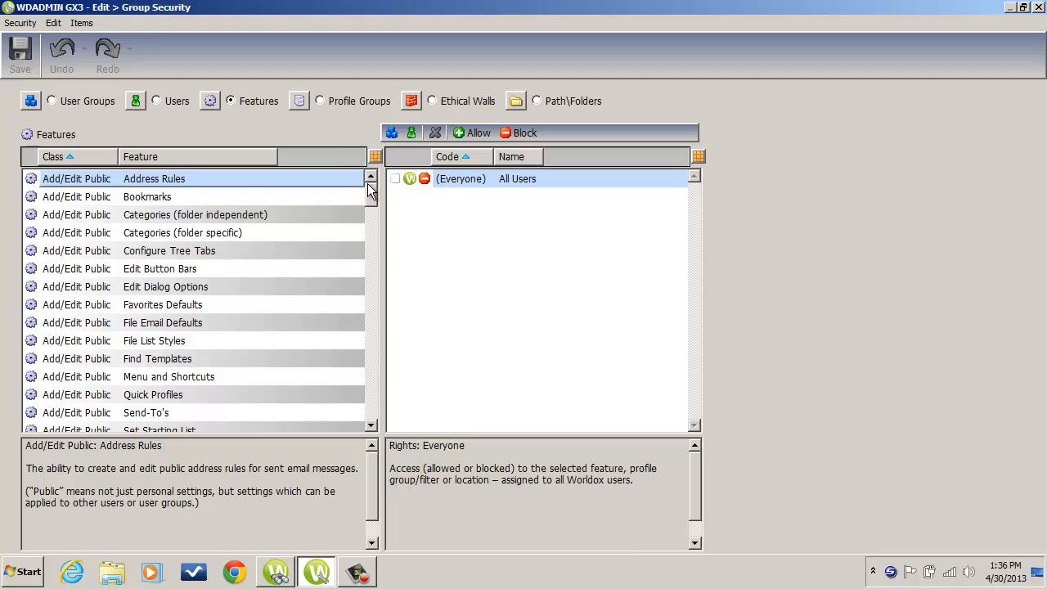
drag(368, 194, 379, 315)
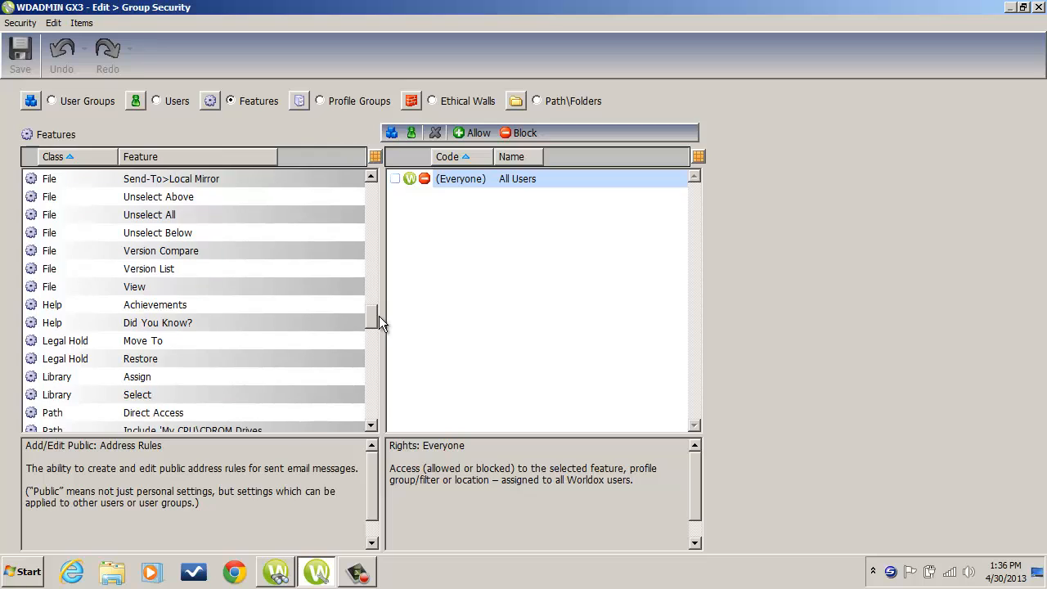
click(130, 347)
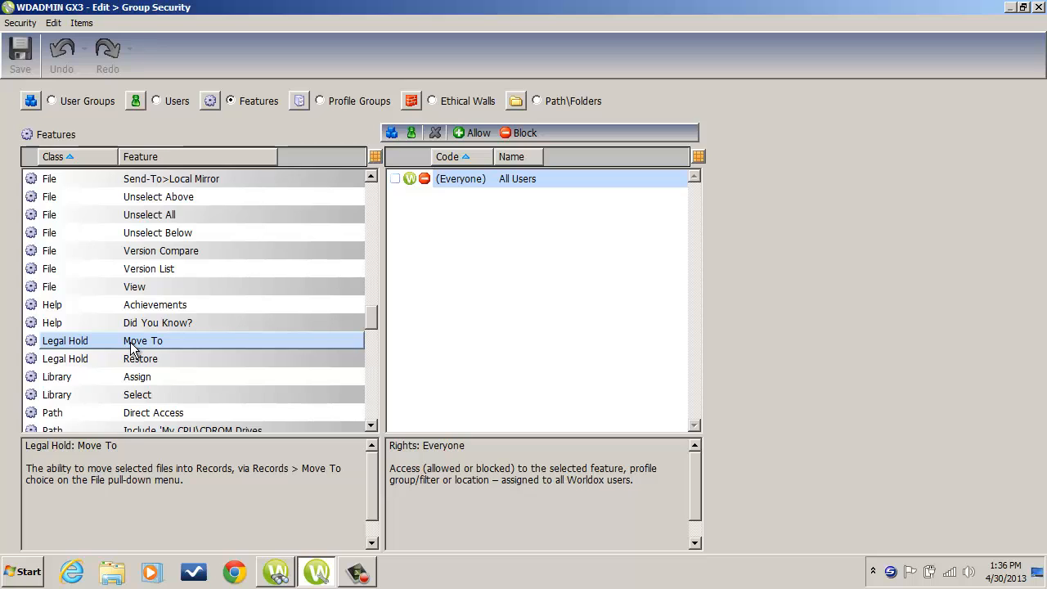
click(397, 133)
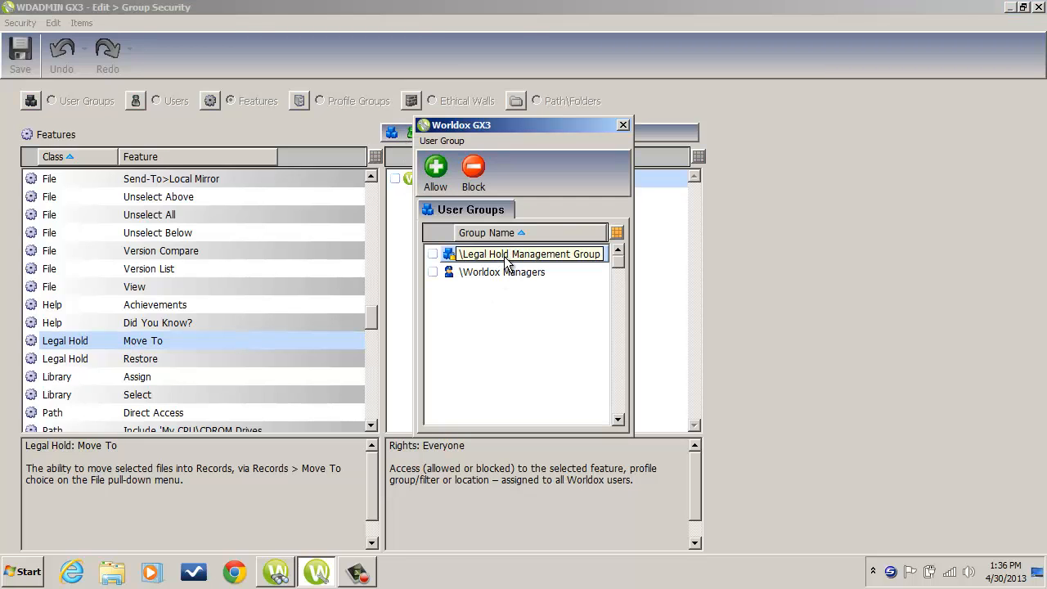
click(437, 252)
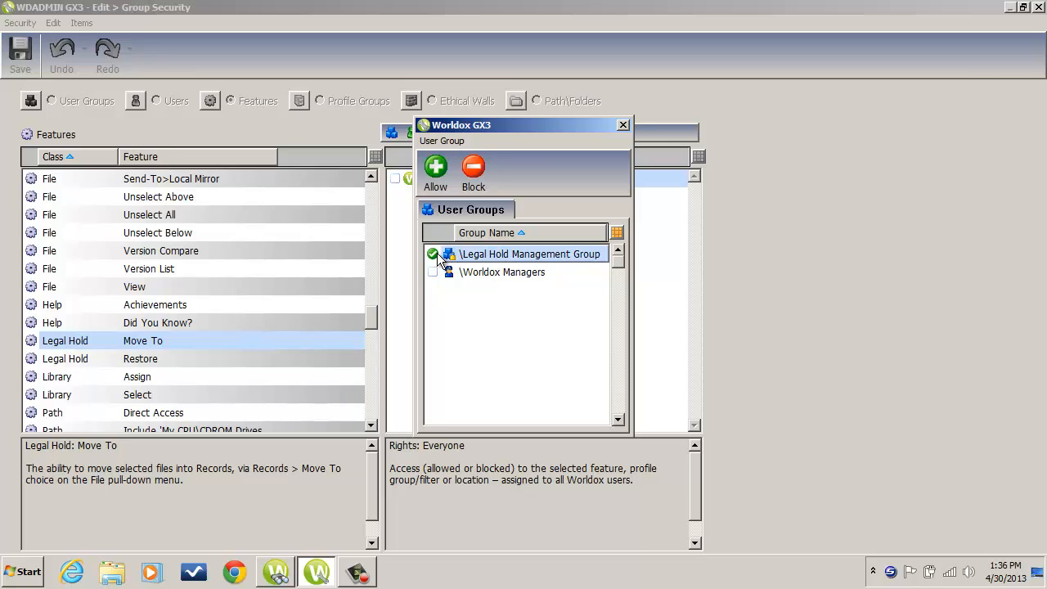
click(436, 181)
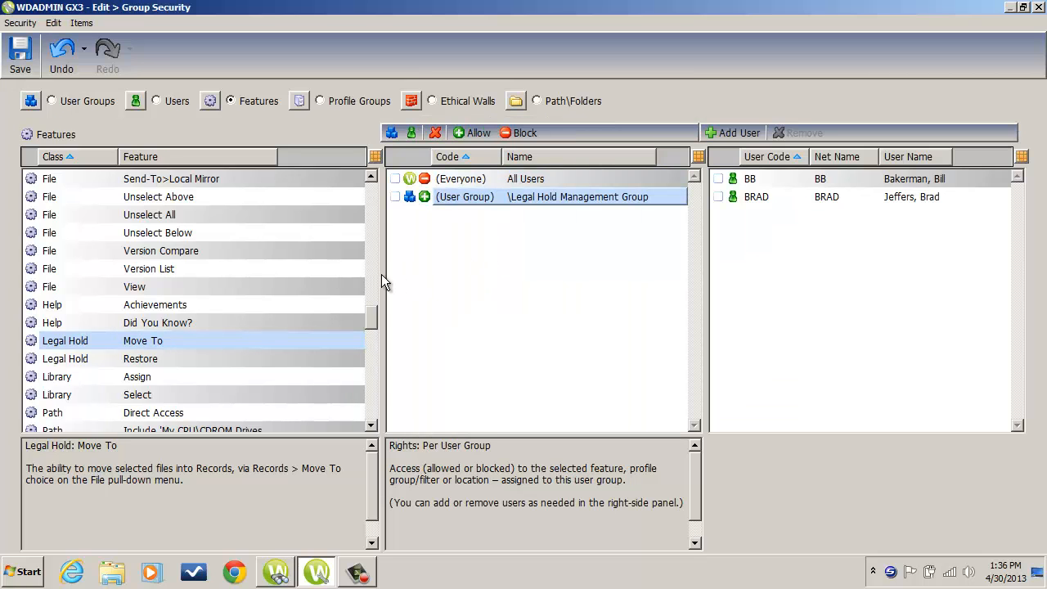
Allow the Legal Hold Management Group to use the Legal Hold "Restore" feature, save the security settings and close the administration program.
click(107, 357)
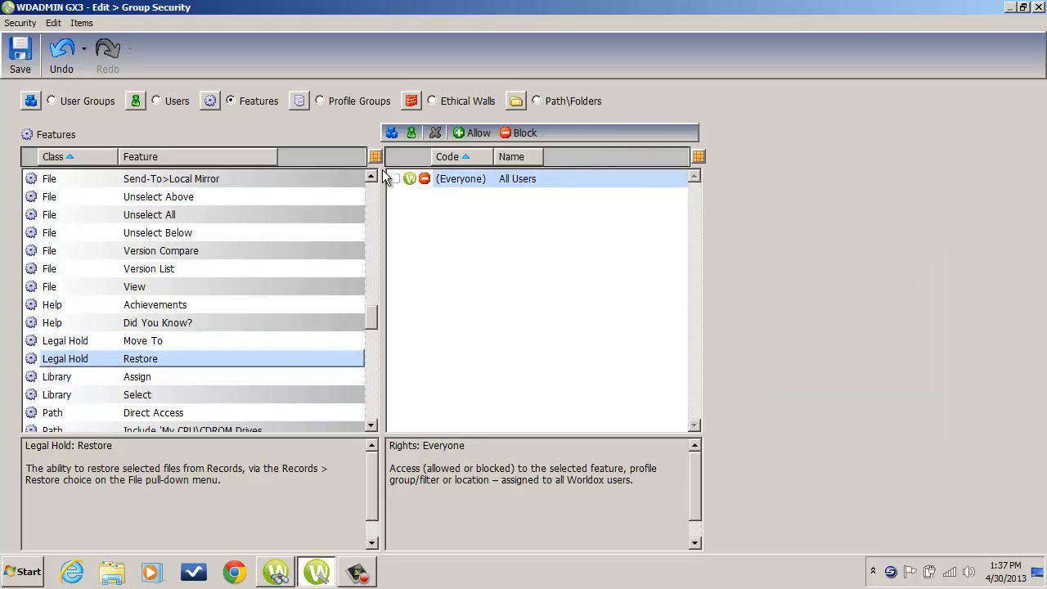
click(394, 135)
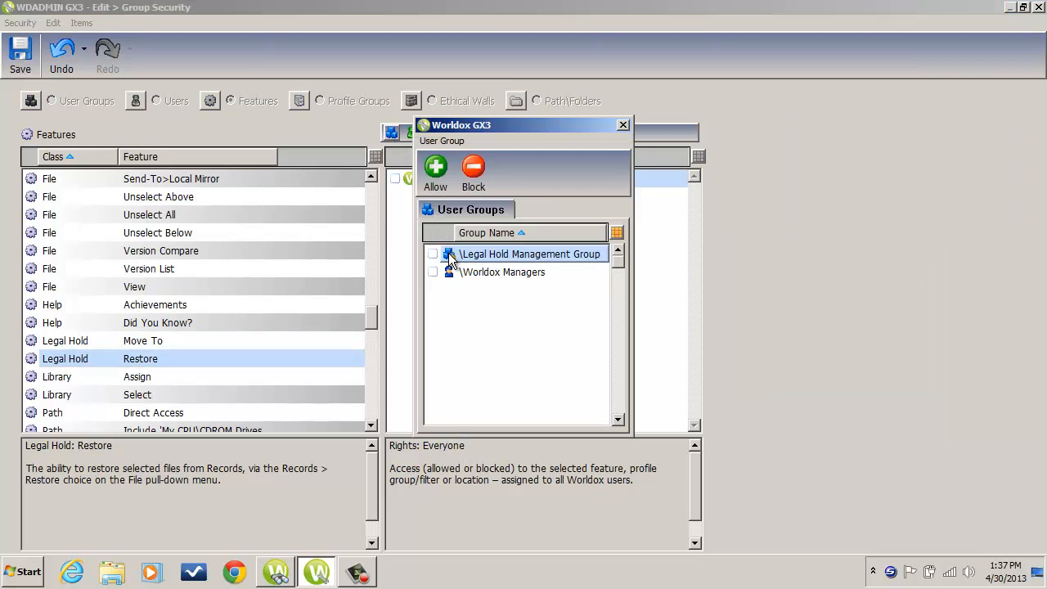
click(436, 168)
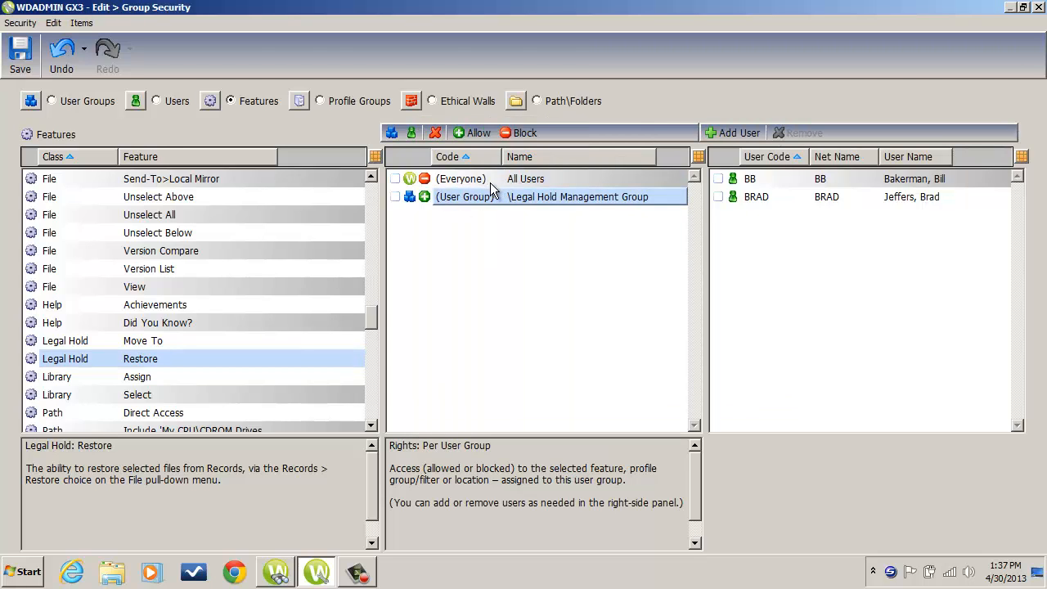
click(32, 62)
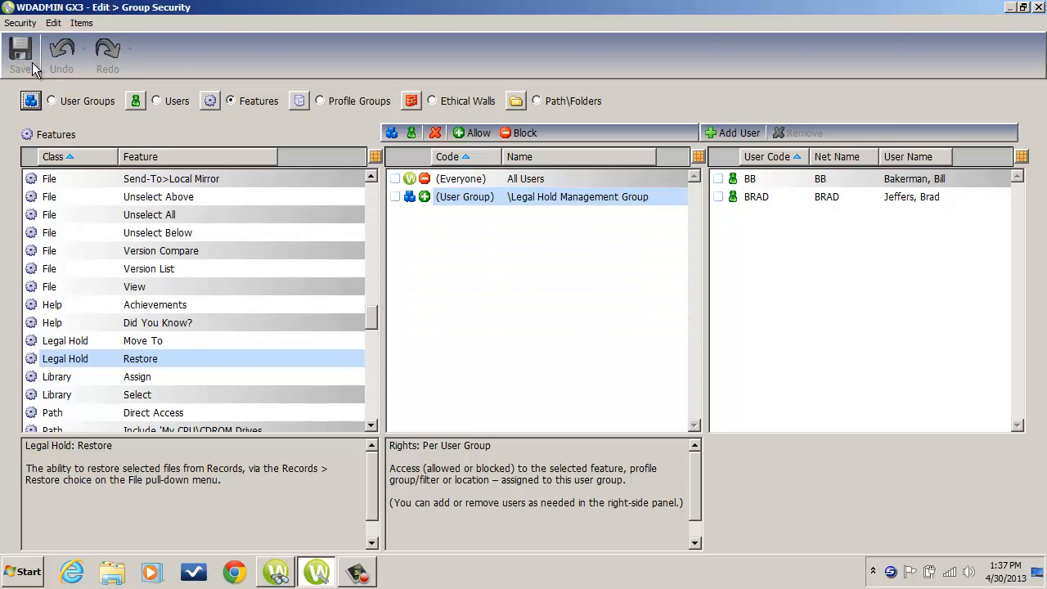
click(1038, 7)
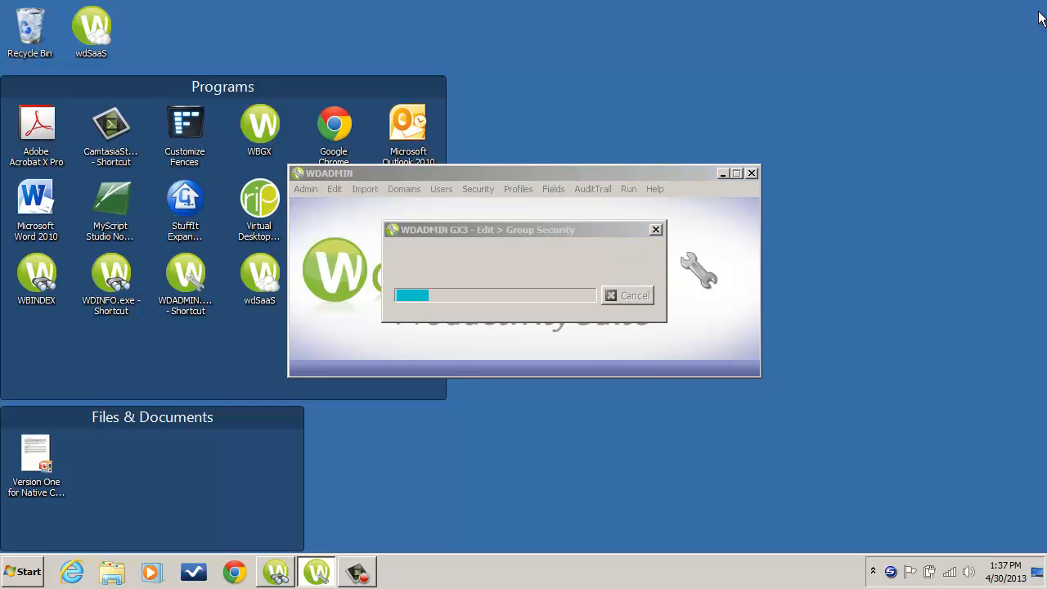
click(752, 175)
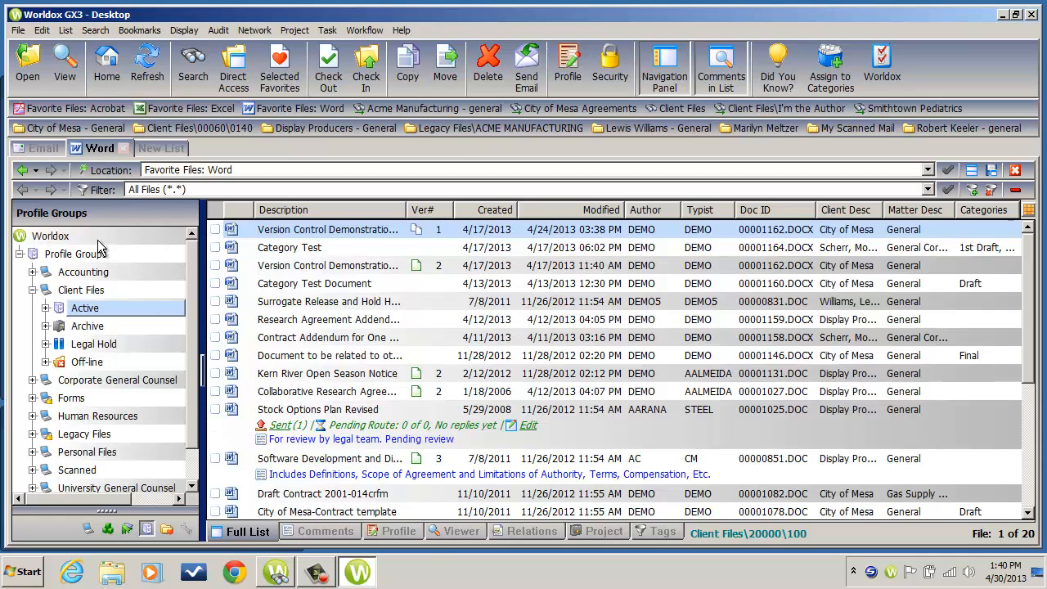
Examine the client folders held in the Legal Hold area of the Client Files profile group.
mouse_move(98, 251)
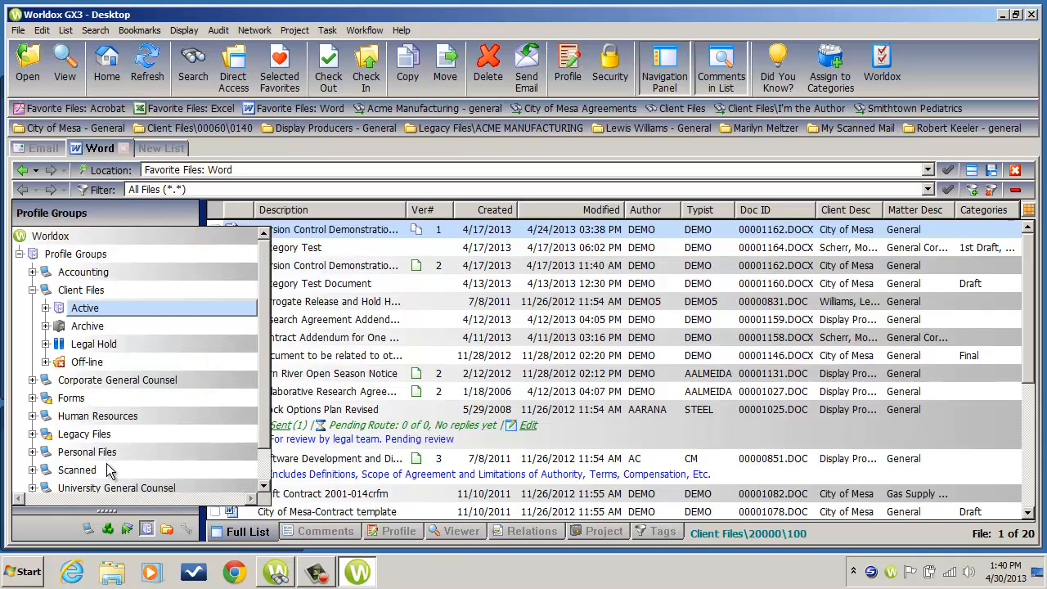
click(47, 344)
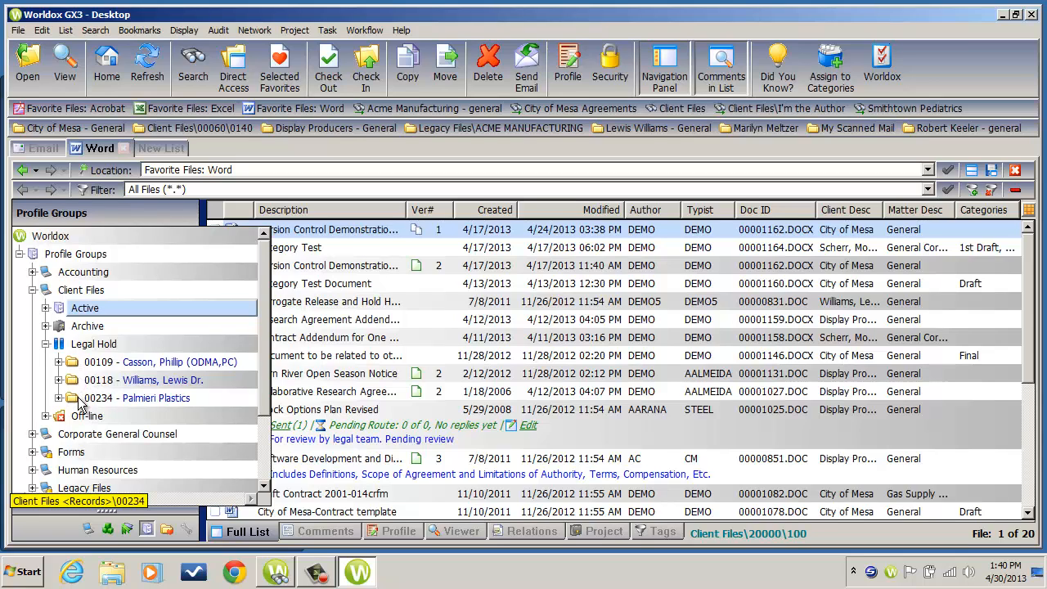
click(46, 344)
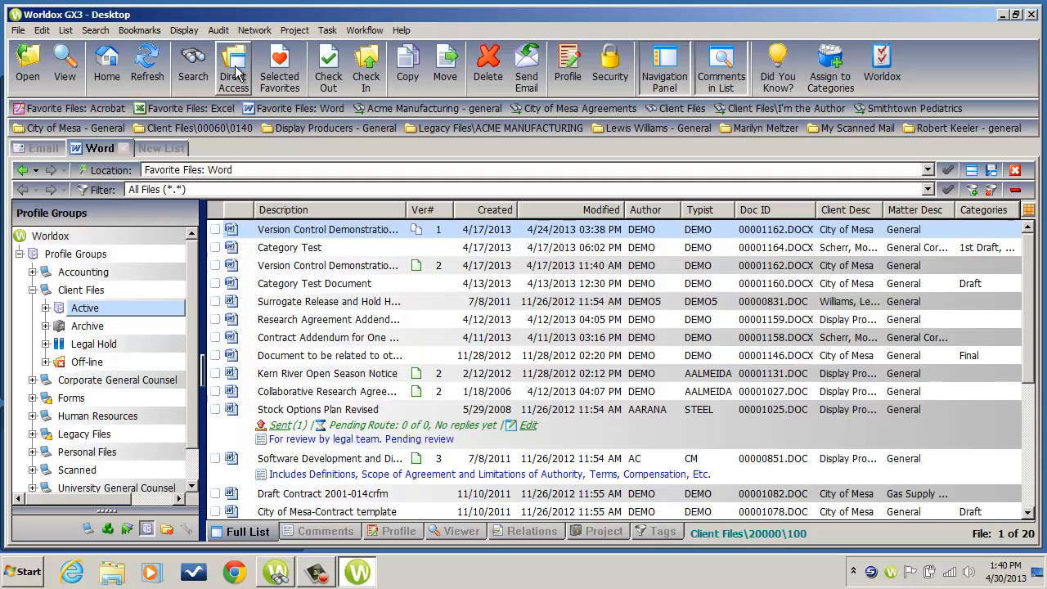
Move all nine checked documents in the bookmarked client's General matter to Legal Hold.
click(943, 130)
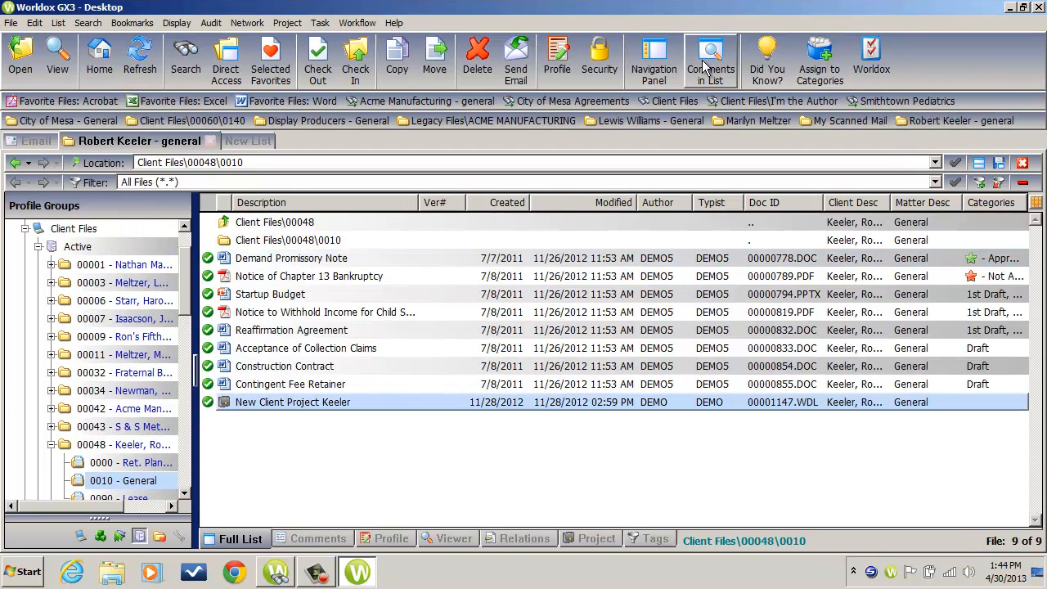
click(11, 23)
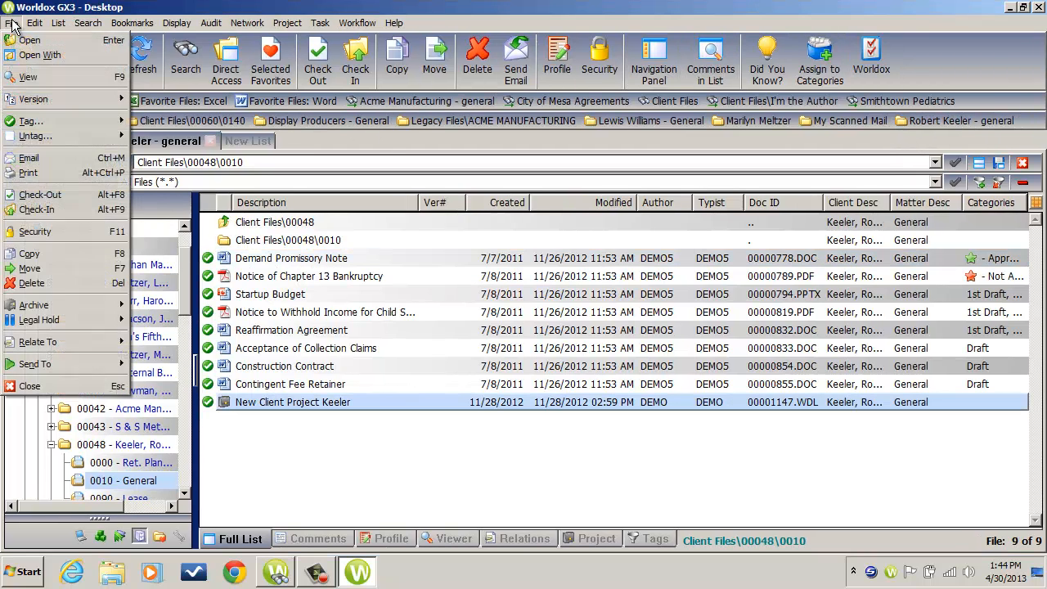
mouse_move(41, 325)
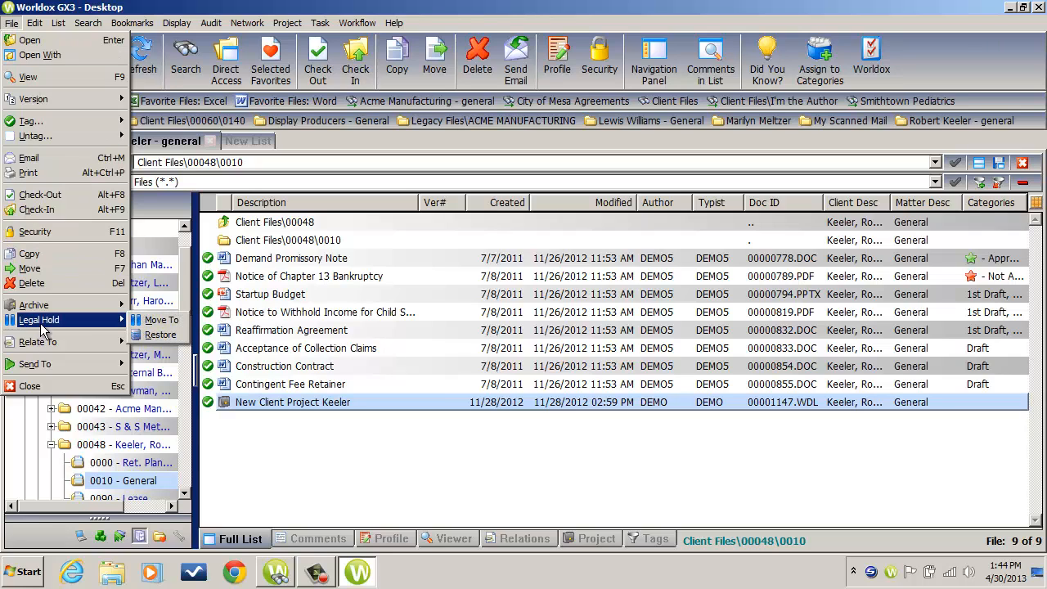
click(161, 321)
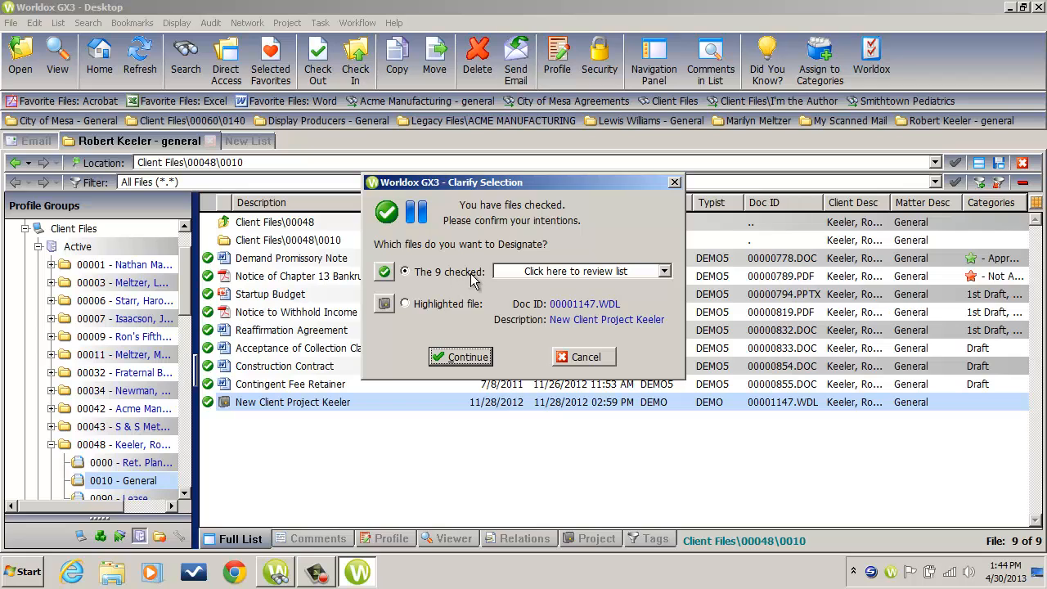
click(464, 358)
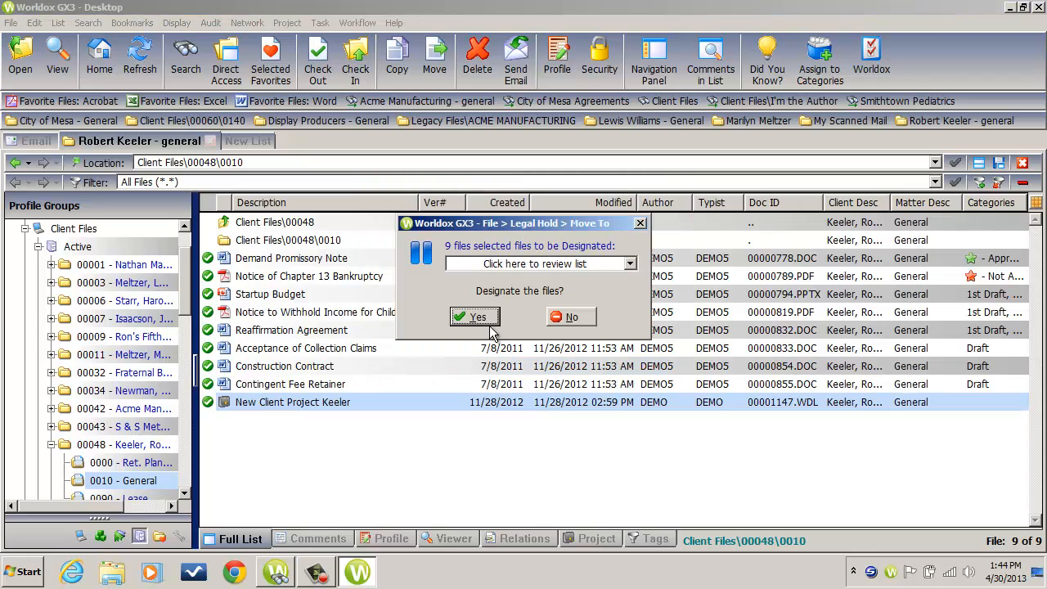
click(472, 318)
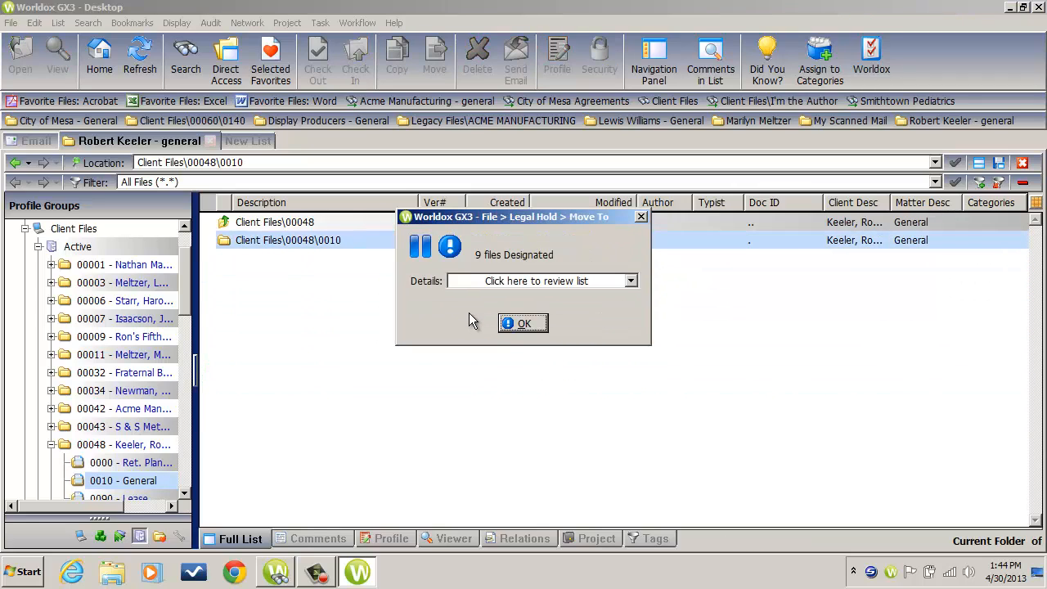
click(522, 324)
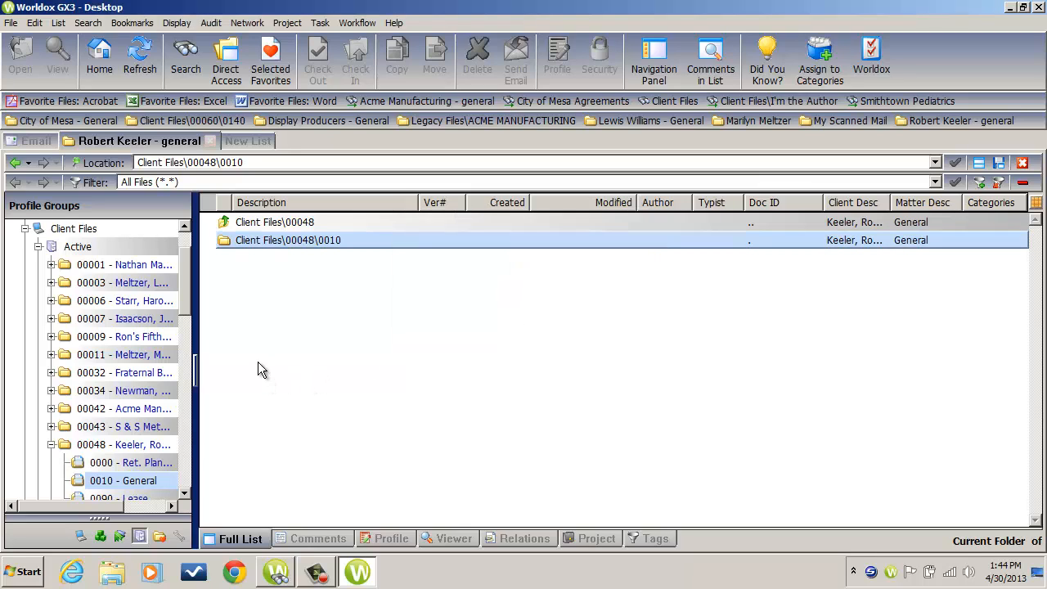
List the same client's General matter under Legal Hold in Client Files and try opening the Reaffirmation Agreement, declining the read-only copy.
click(38, 247)
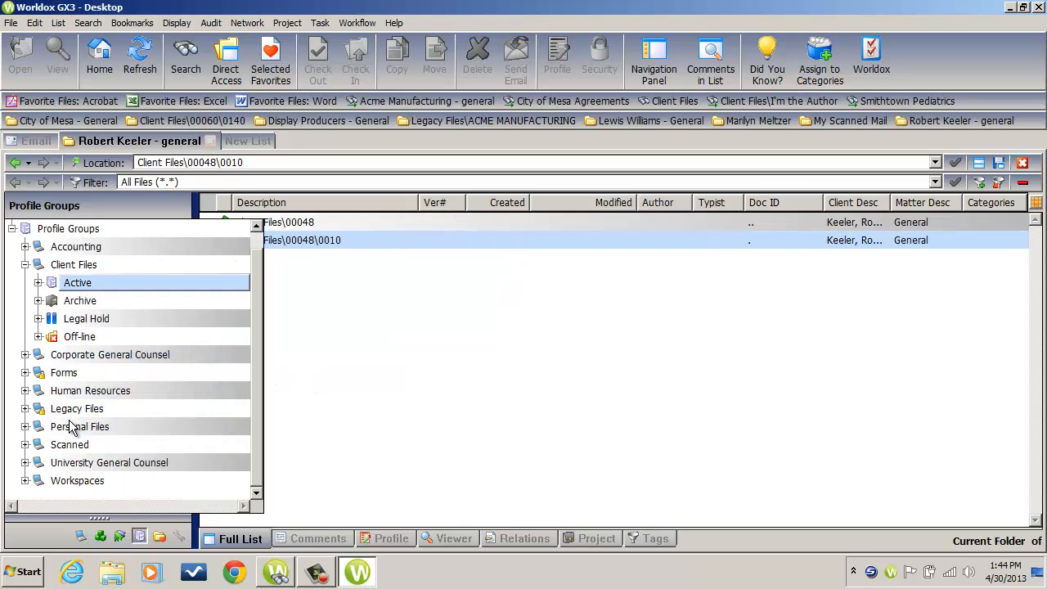
click(38, 318)
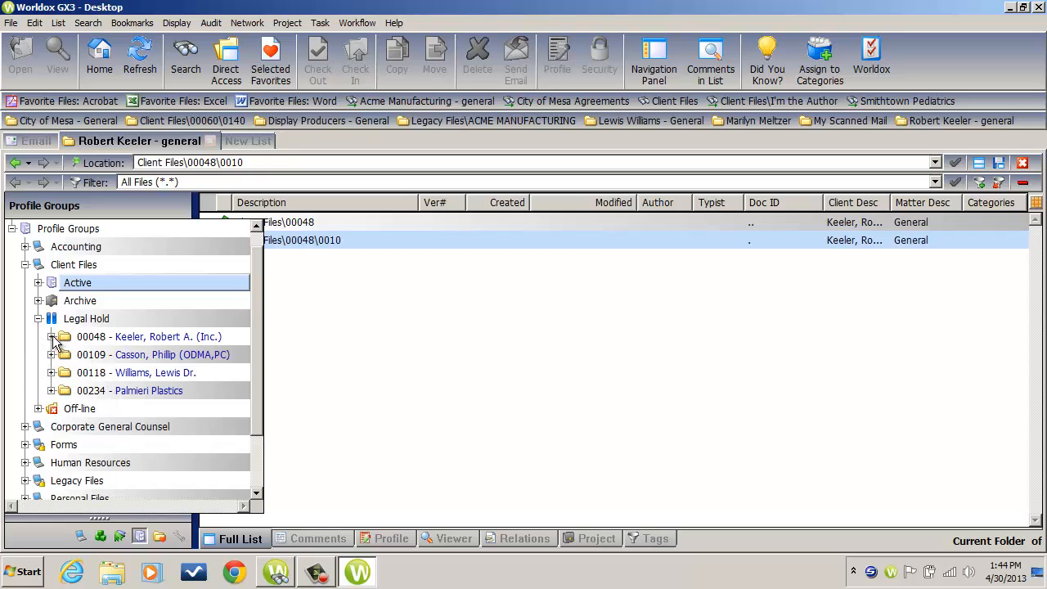
click(52, 336)
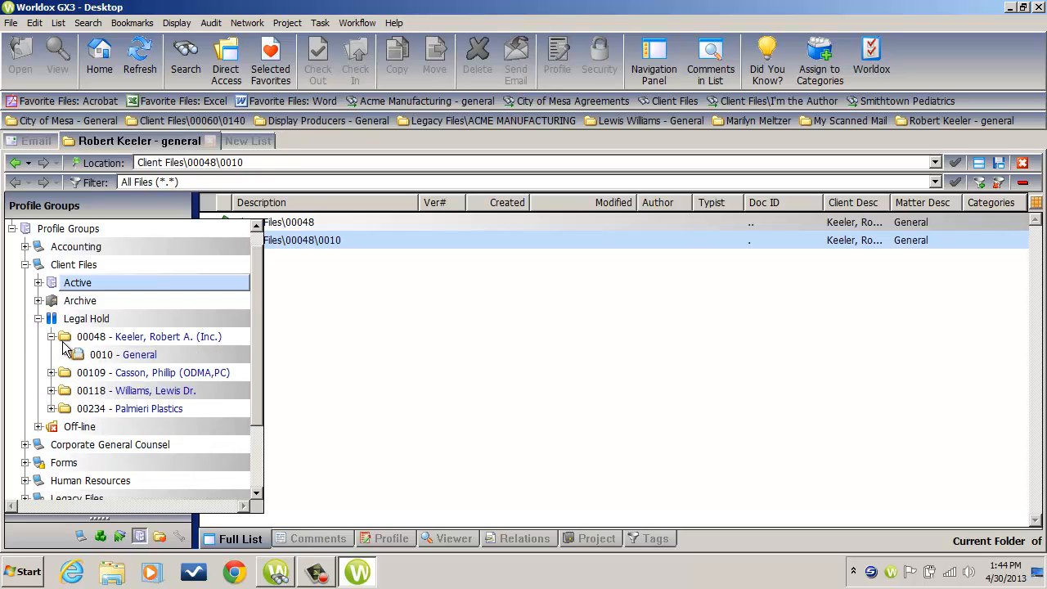
click(123, 355)
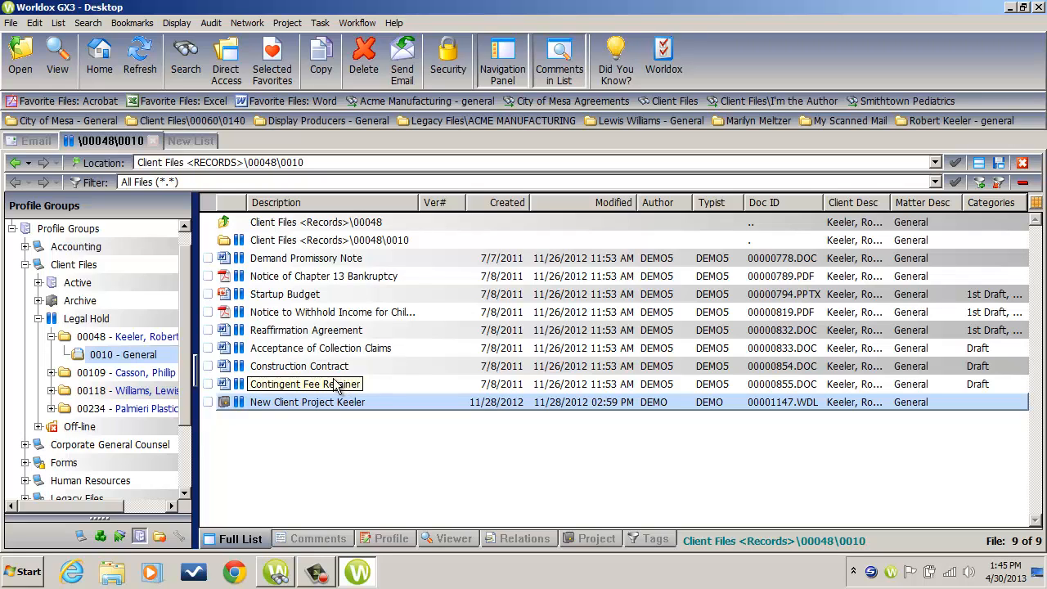
double_click(315, 331)
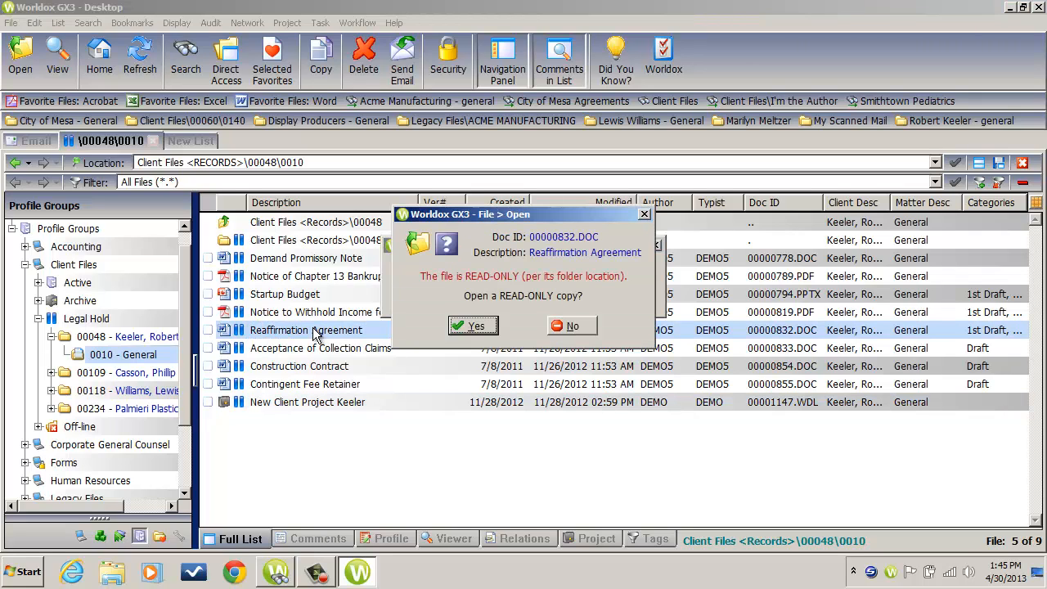
click(573, 327)
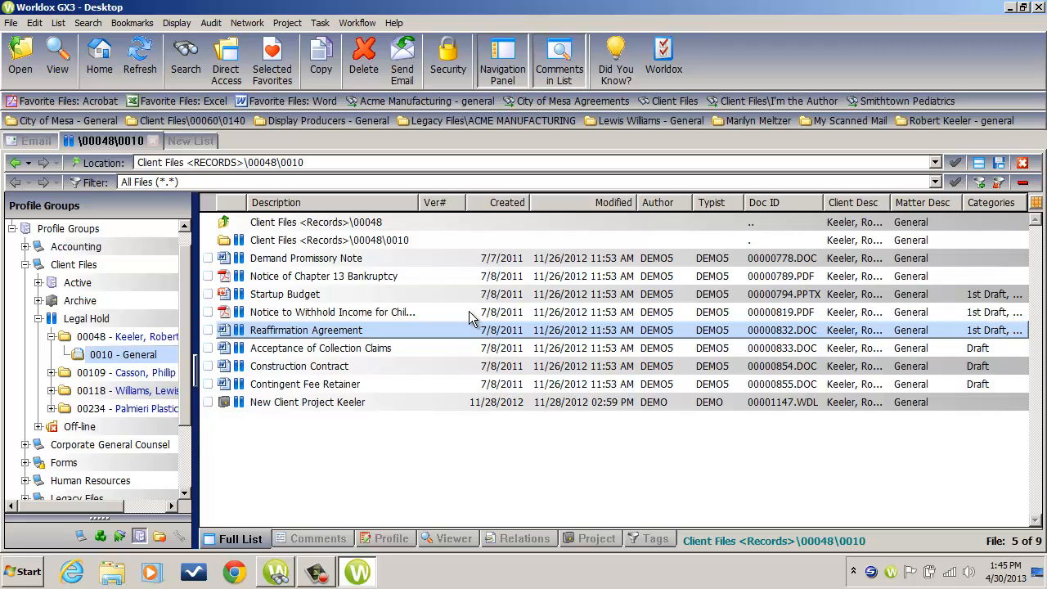
Start a Client Files search and include Legal Hold along with Active files in its search scope.
click(185, 58)
double_click(278, 235)
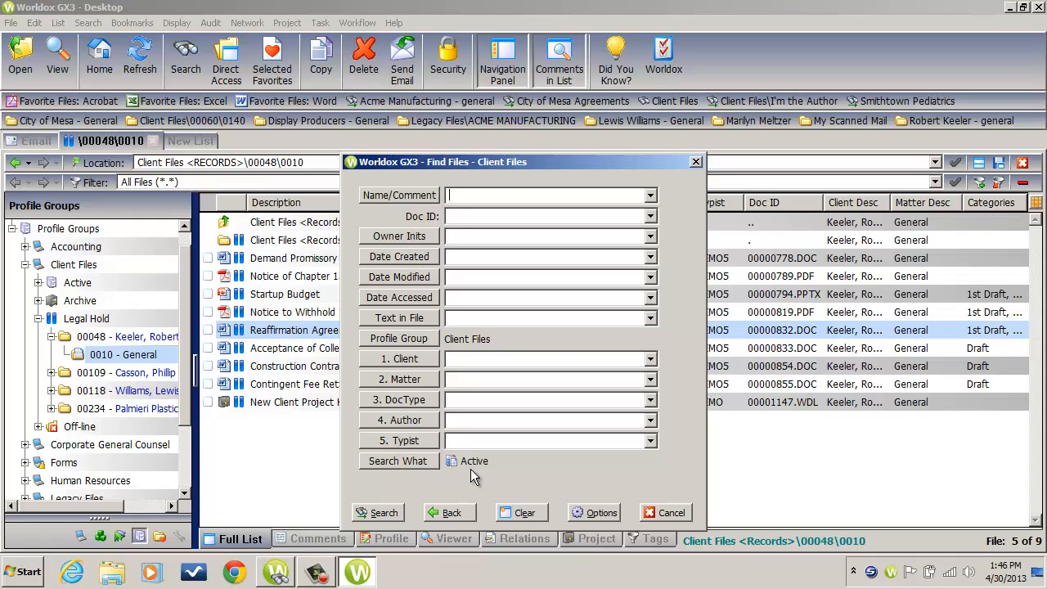
click(426, 464)
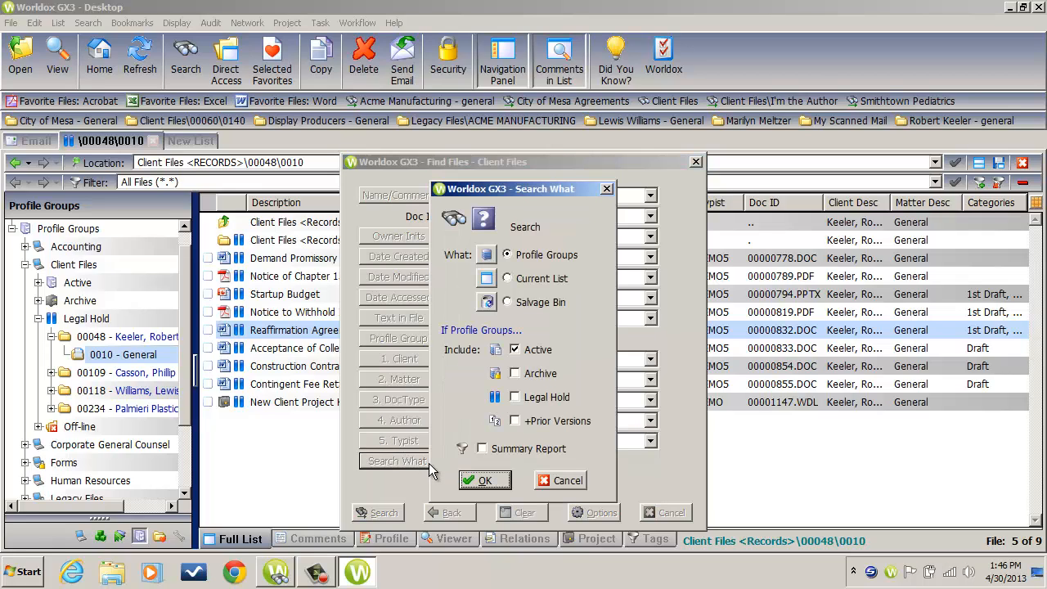
click(514, 397)
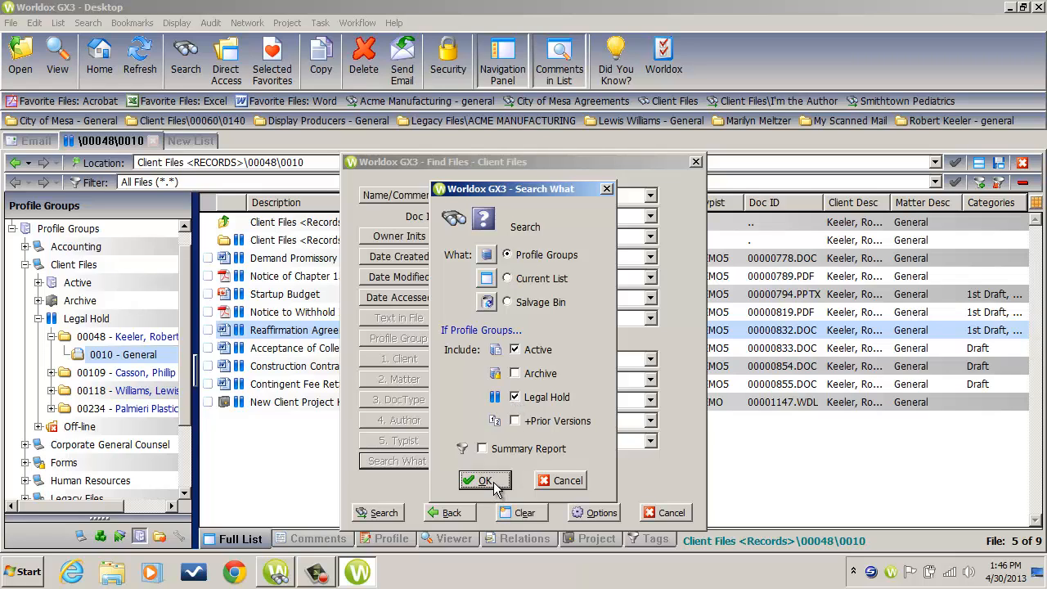
click(494, 484)
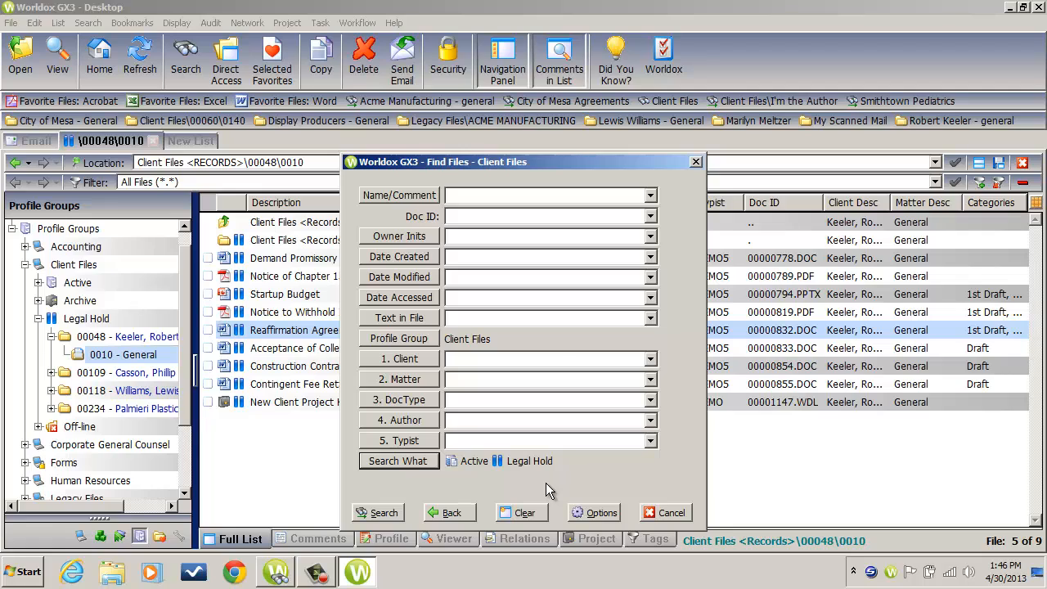
Save the search as a new template named "Client Files & Legal Hold Documents" that shows the template on selection, and close the search form.
click(582, 513)
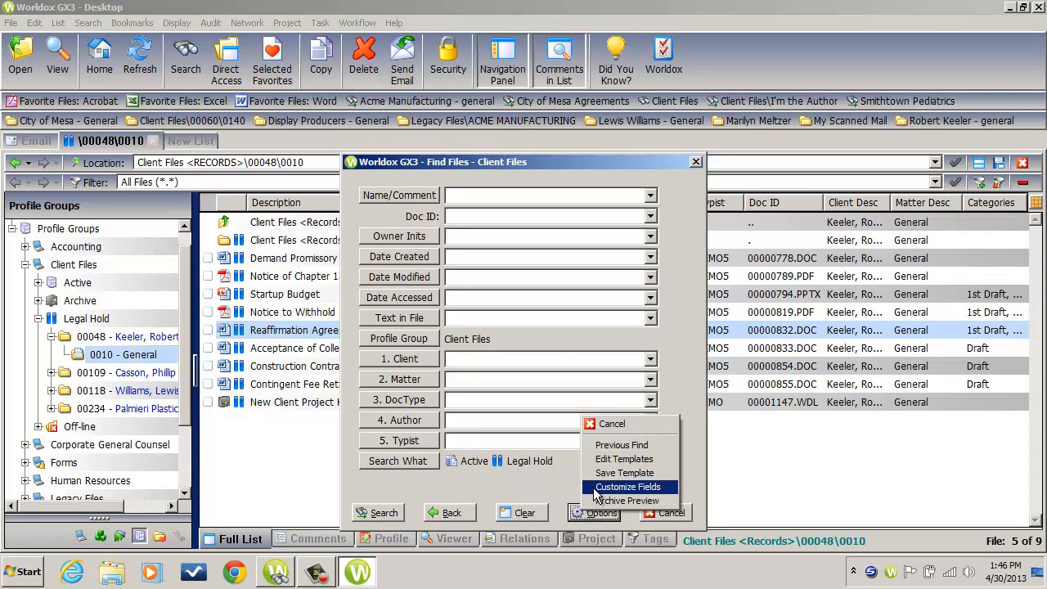
click(622, 473)
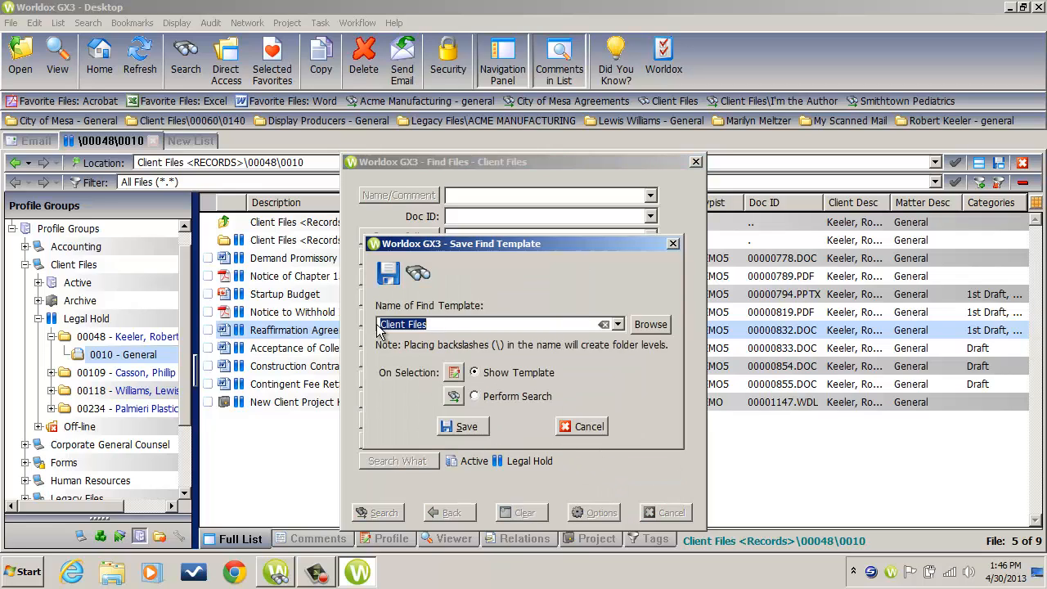
click(445, 324)
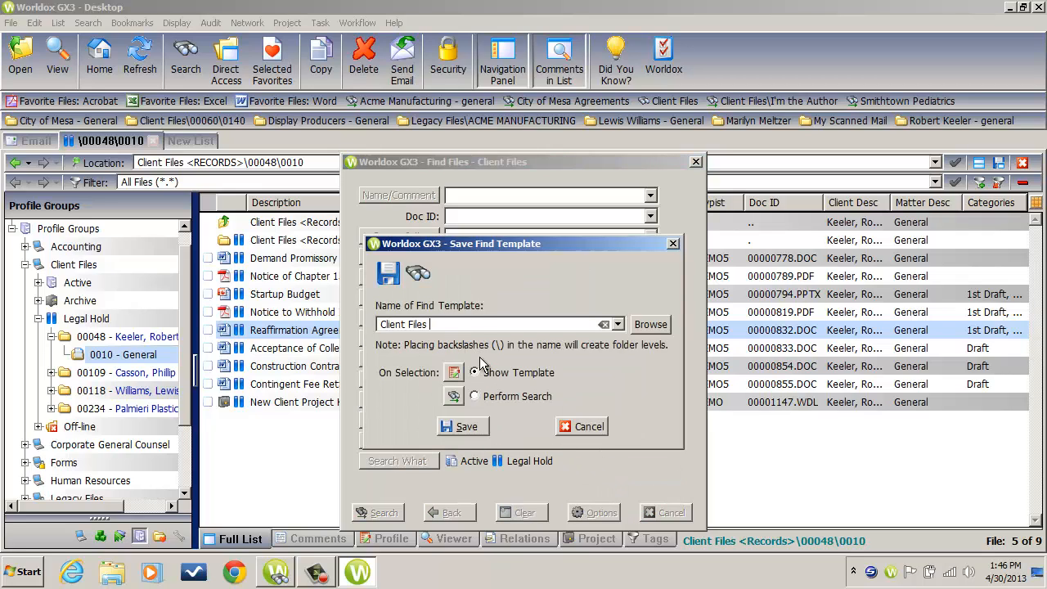
text(& Legal Hold )
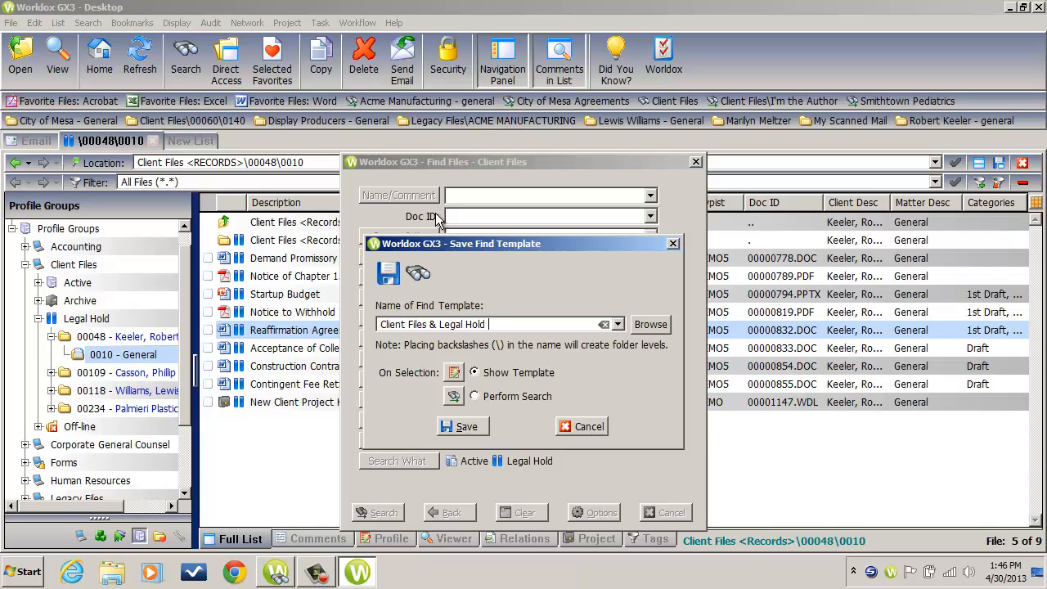
text(Documents)
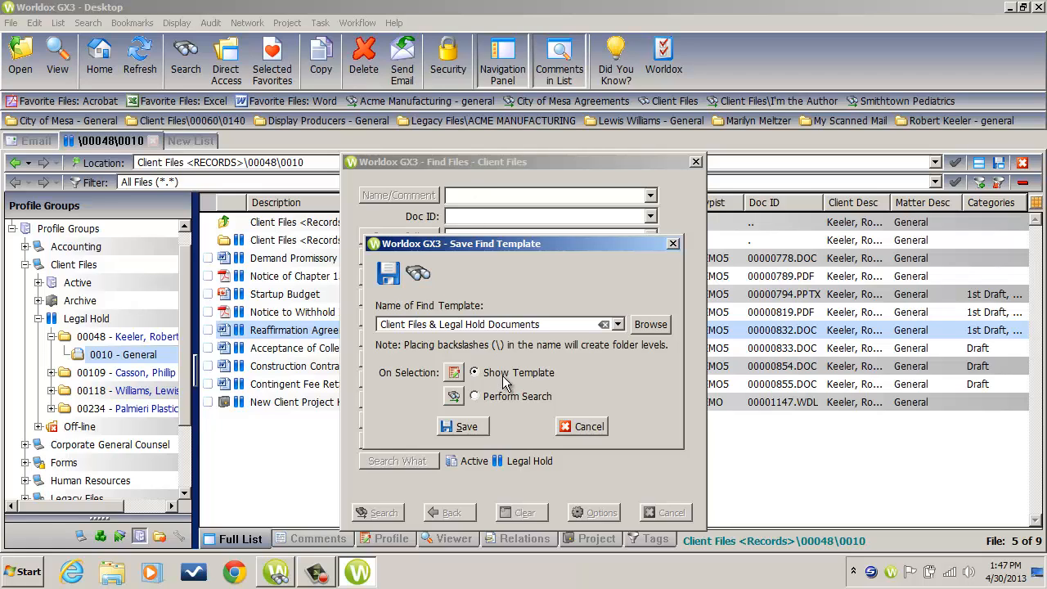
click(475, 432)
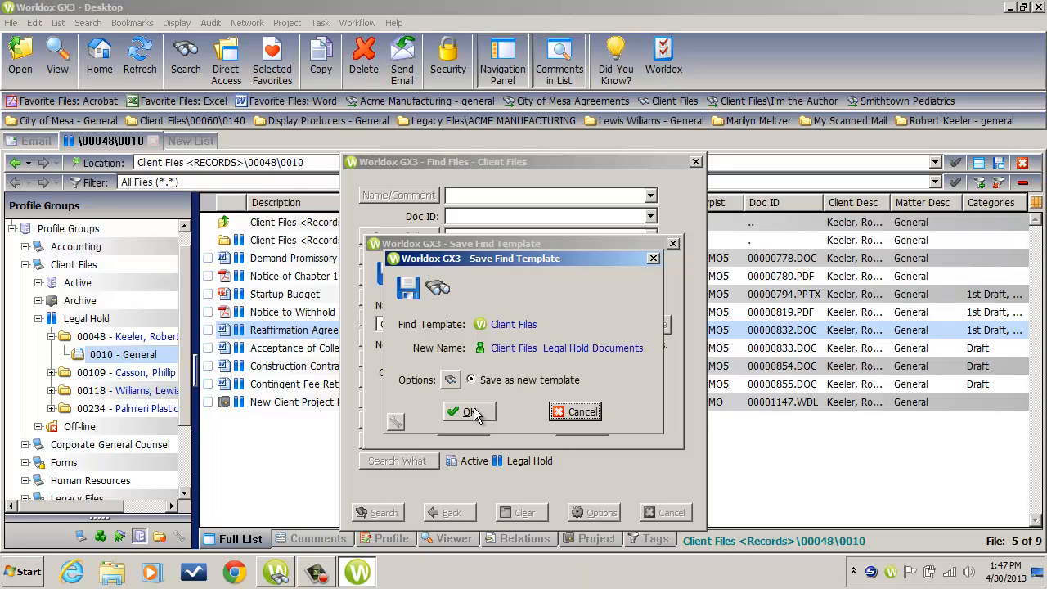
click(474, 412)
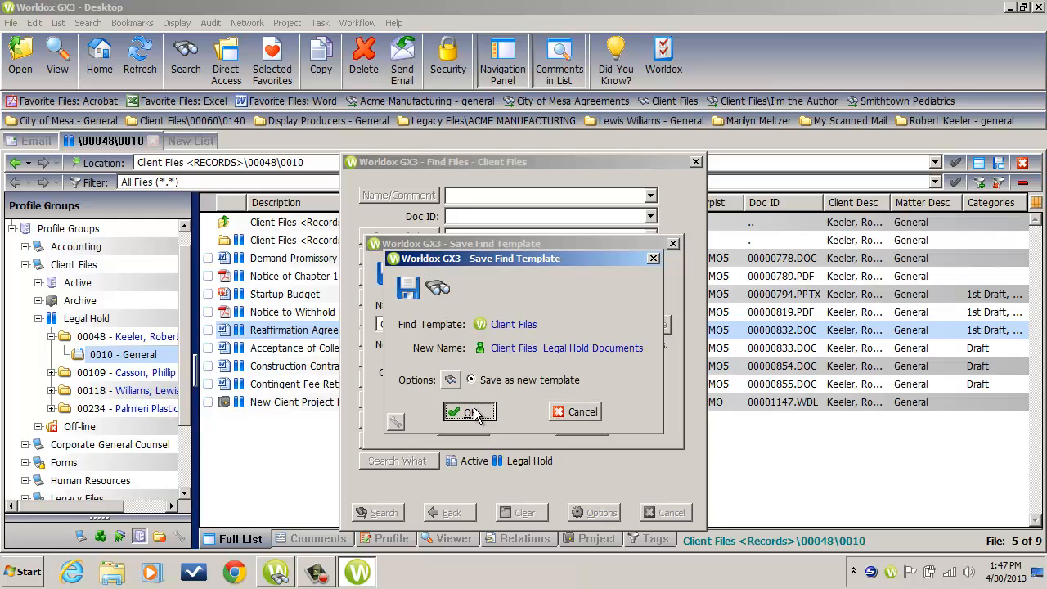
click(664, 513)
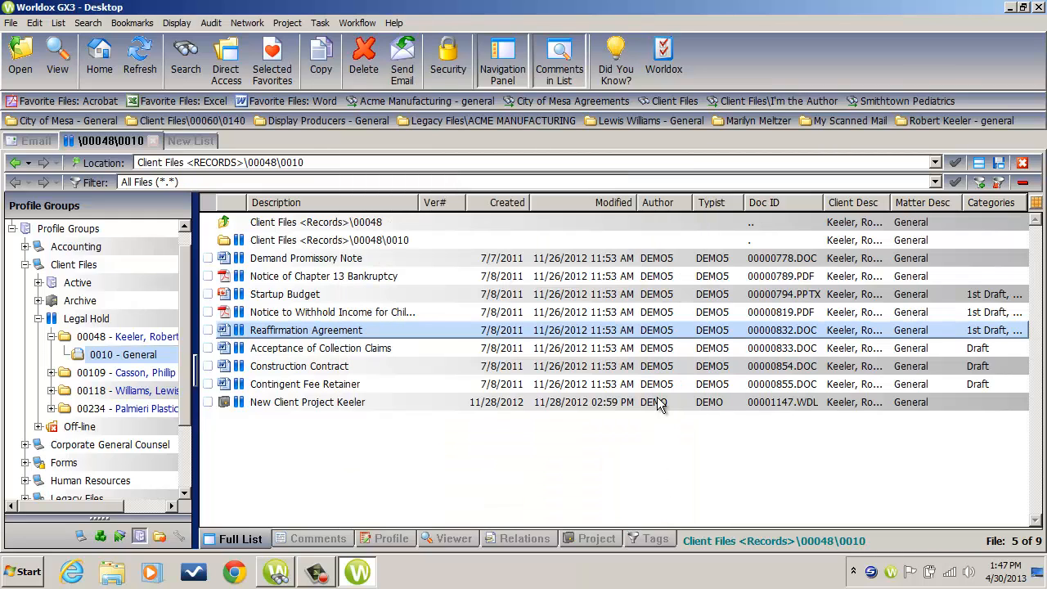
Open the "Client Files & Legal Hold Documents" search template to check its search scope, and close it without searching.
click(184, 70)
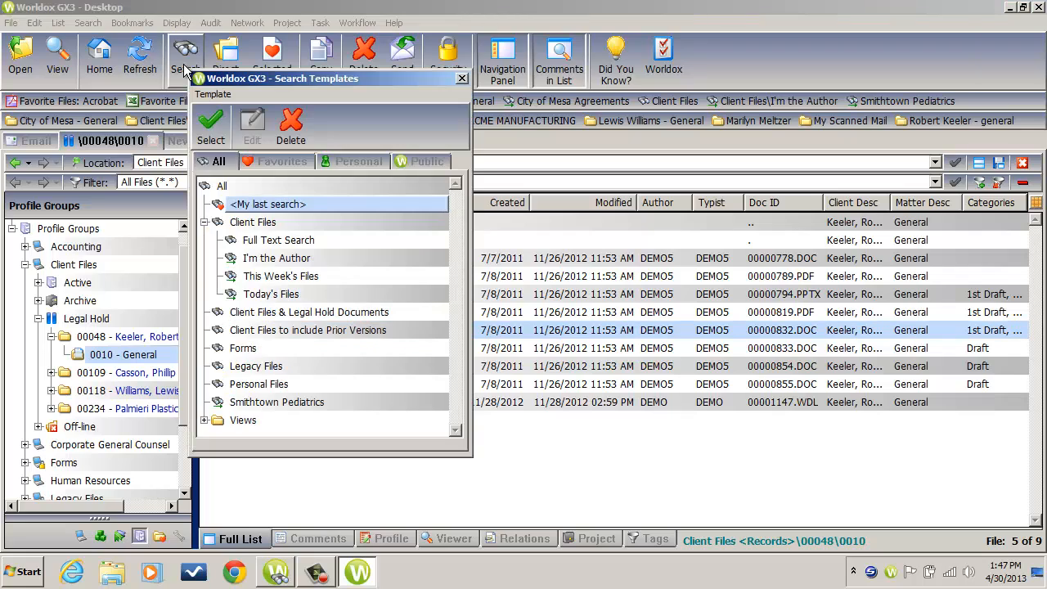
double_click(313, 314)
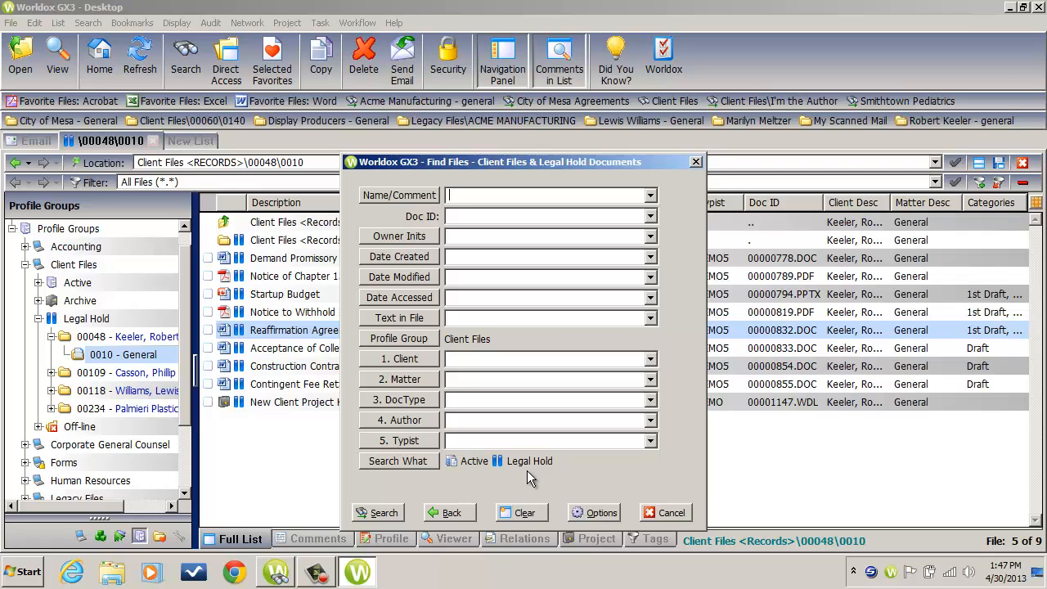
click(670, 515)
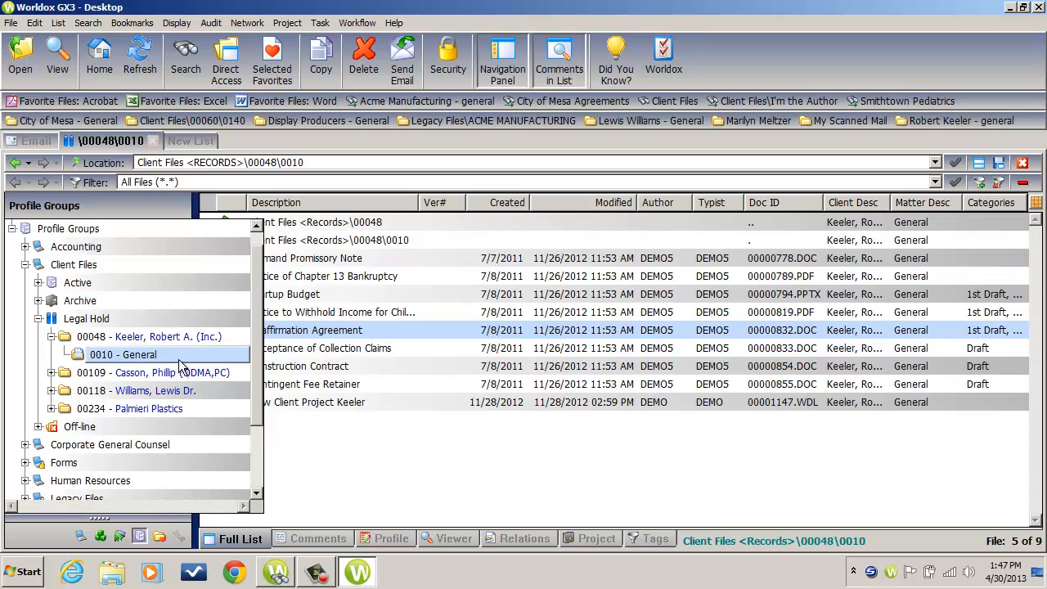
Check all nine documents in the client's General matter under Legal Hold and restore them from Legal Hold.
click(331, 347)
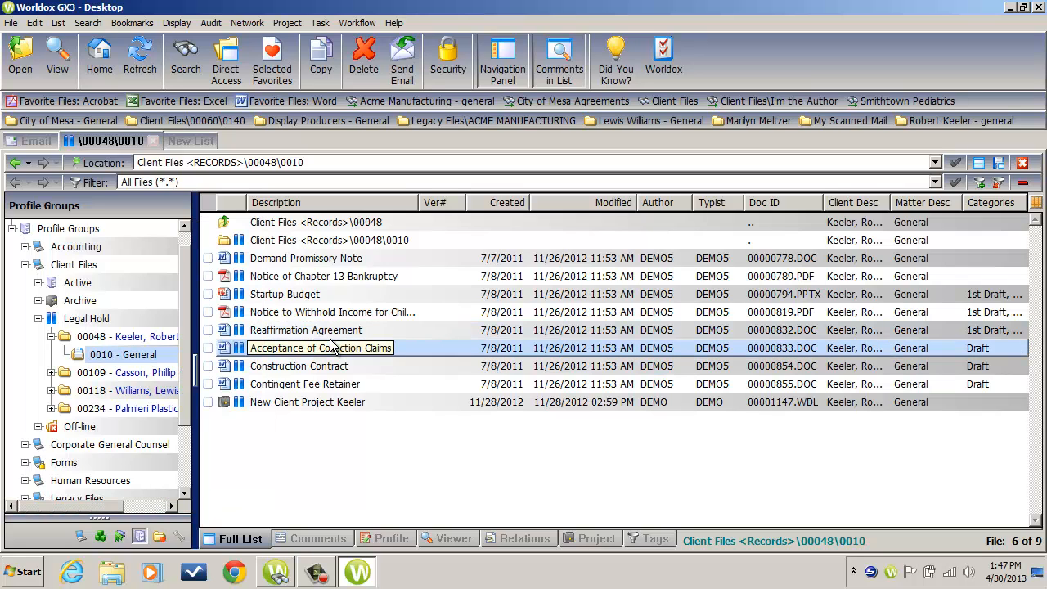
click(11, 23)
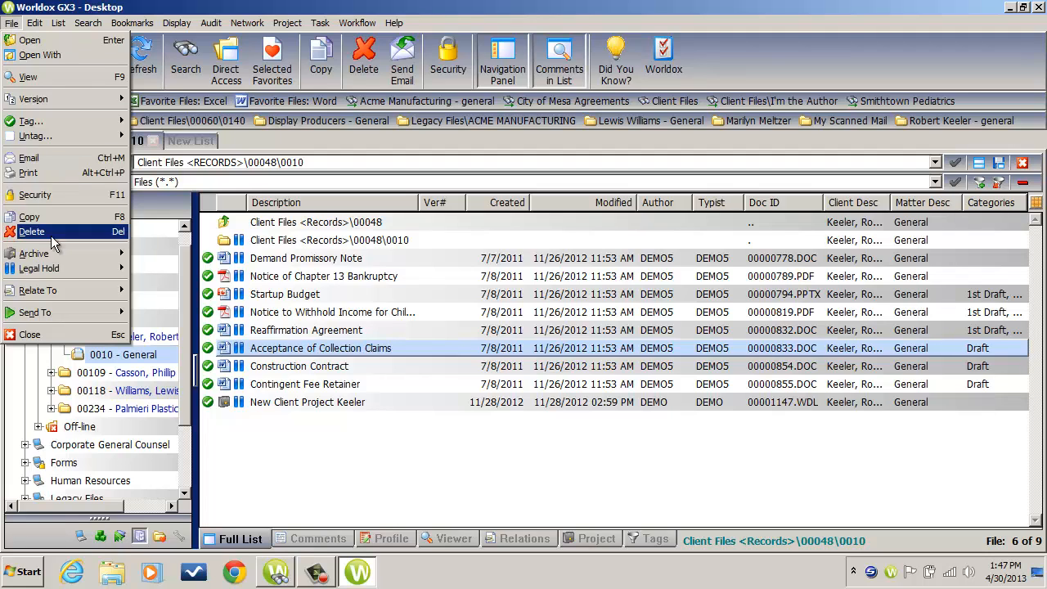
mouse_move(129, 273)
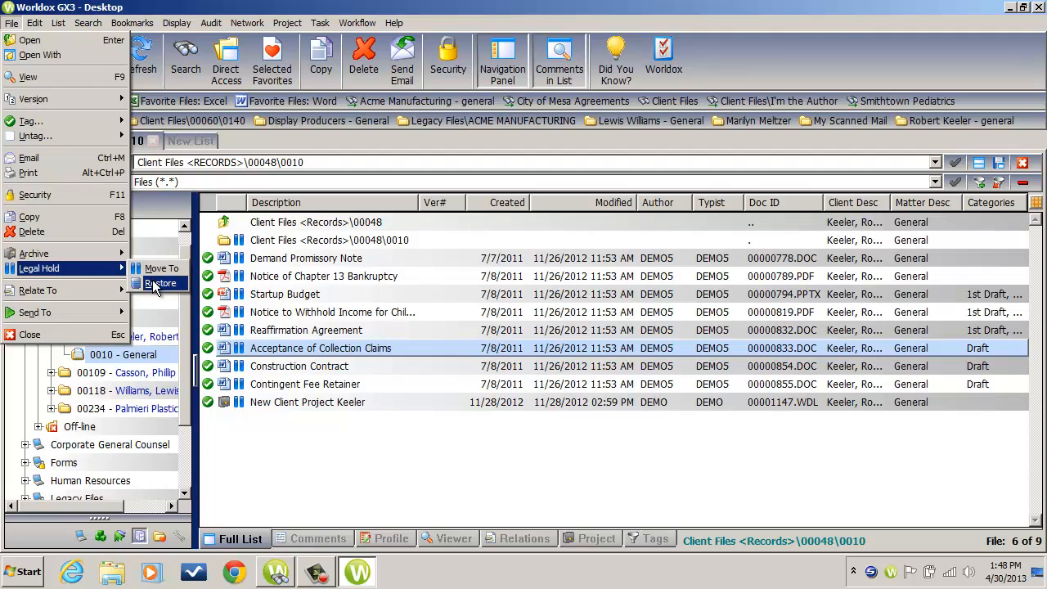
click(159, 283)
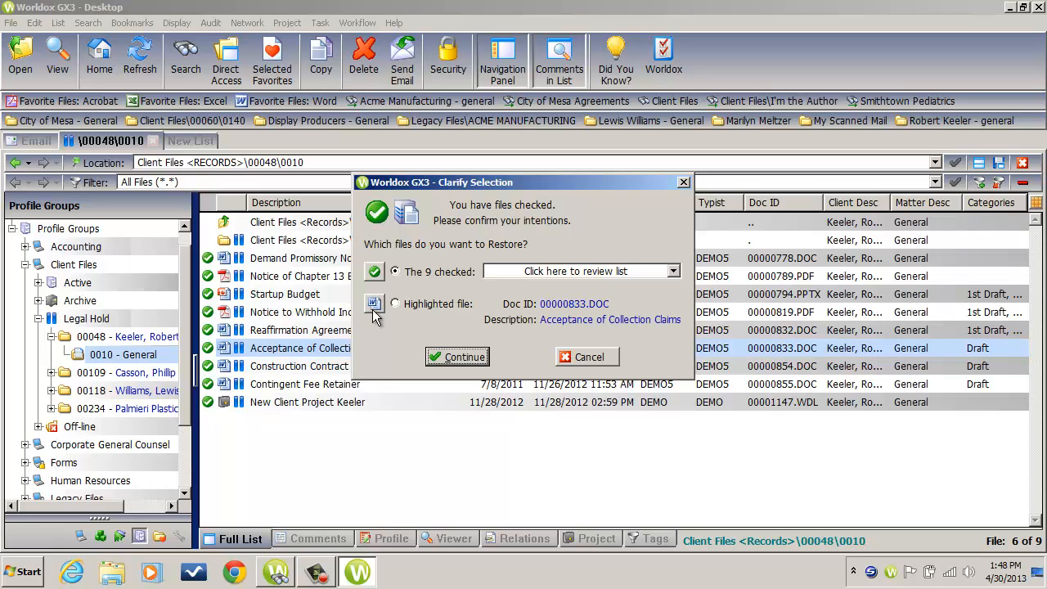
click(464, 357)
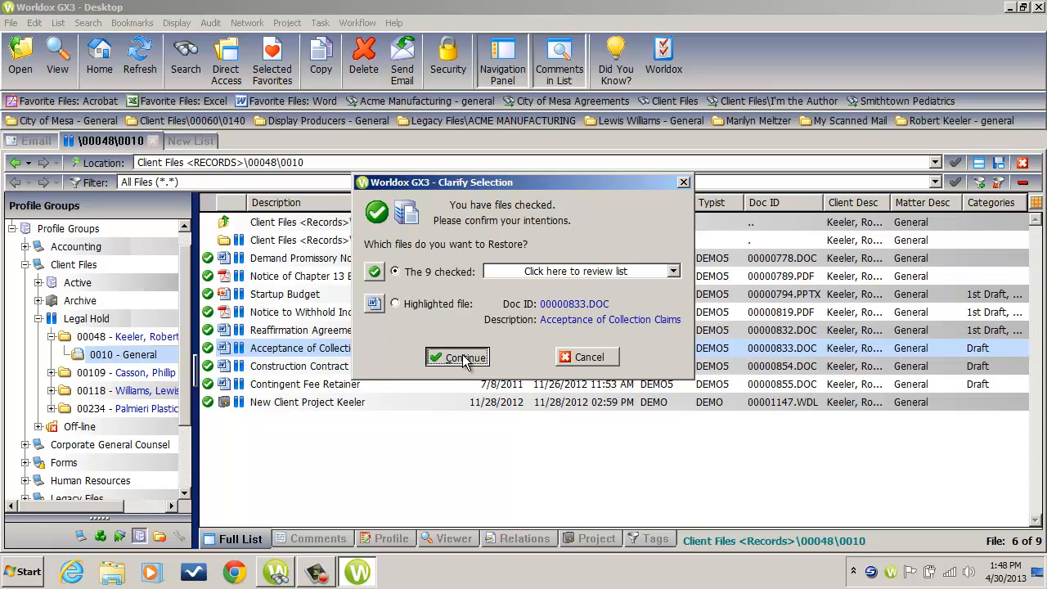
click(480, 320)
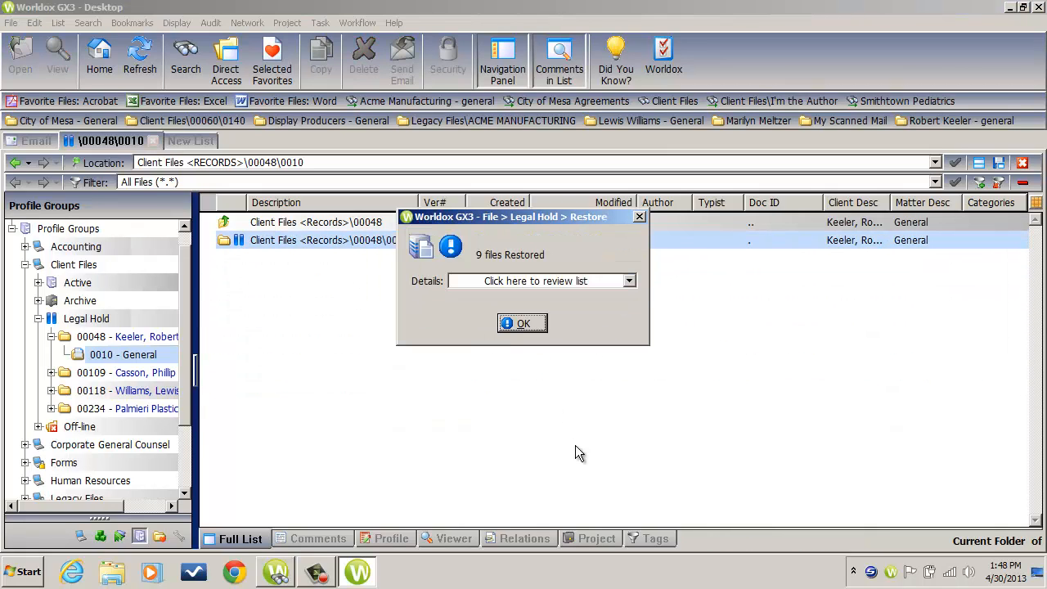
click(522, 323)
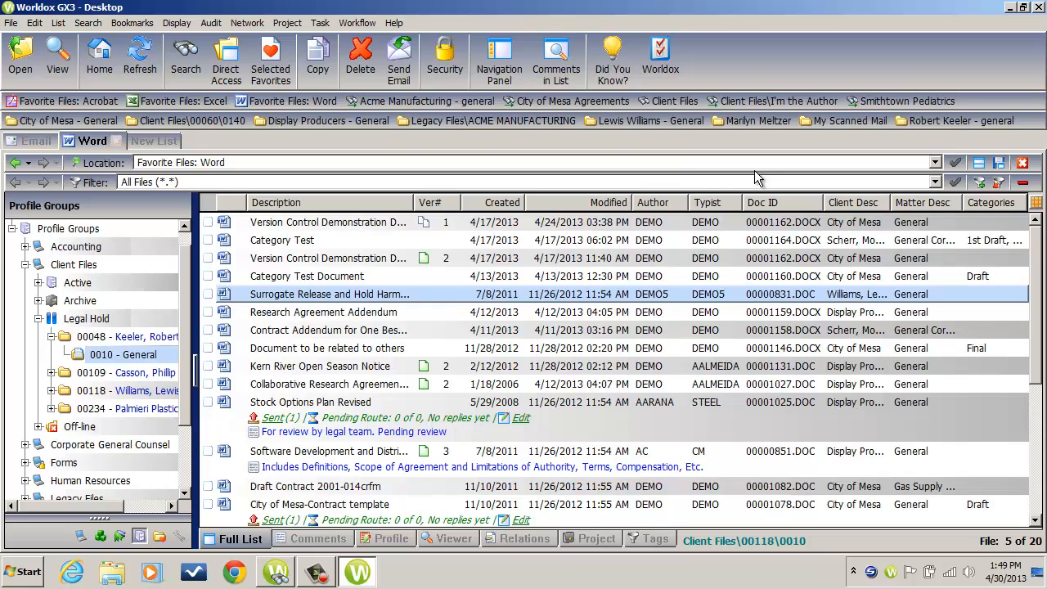
Append a button for moving files to Legal Hold to the main toolbar, accepting the button text "Legal Hold".
right_click(713, 62)
mouse_move(736, 94)
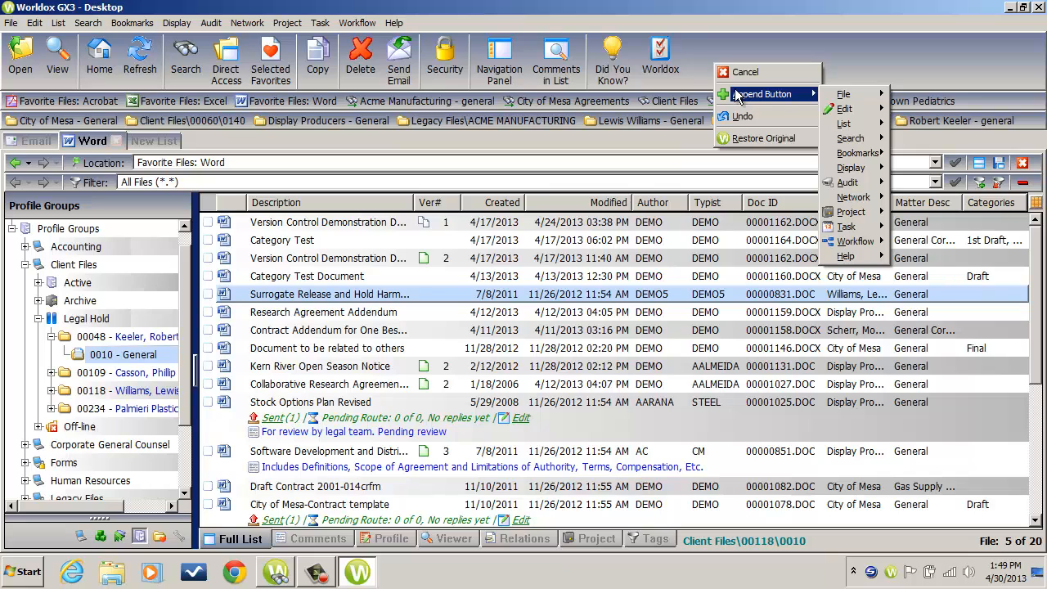
mouse_move(842, 96)
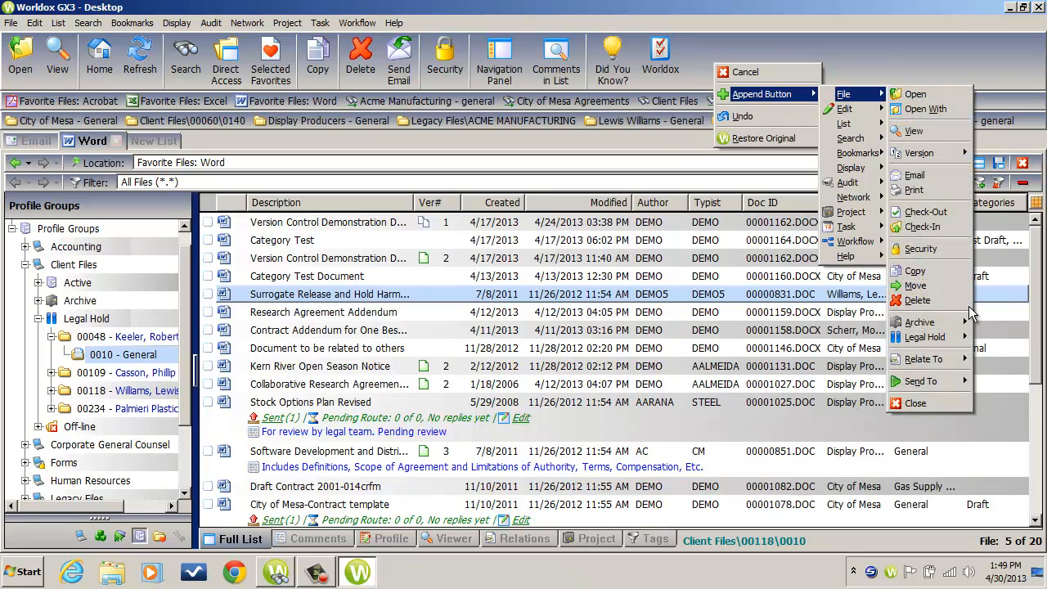
mouse_move(953, 338)
click(990, 338)
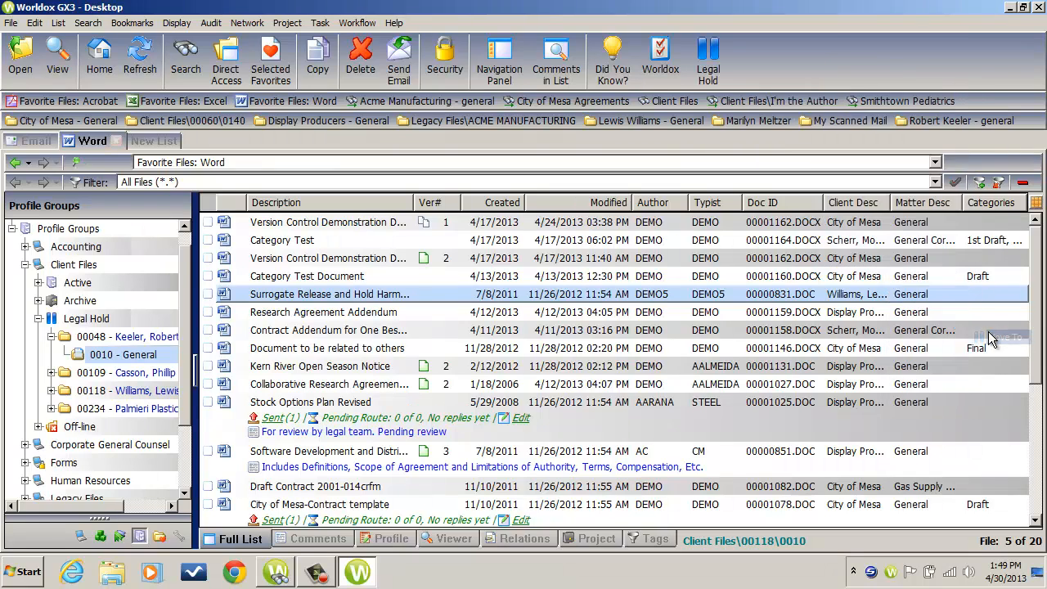
click(892, 170)
Append a button for restoring files from Legal Hold after the Legal Hold button, keeping the button text "Restore".
right_click(783, 62)
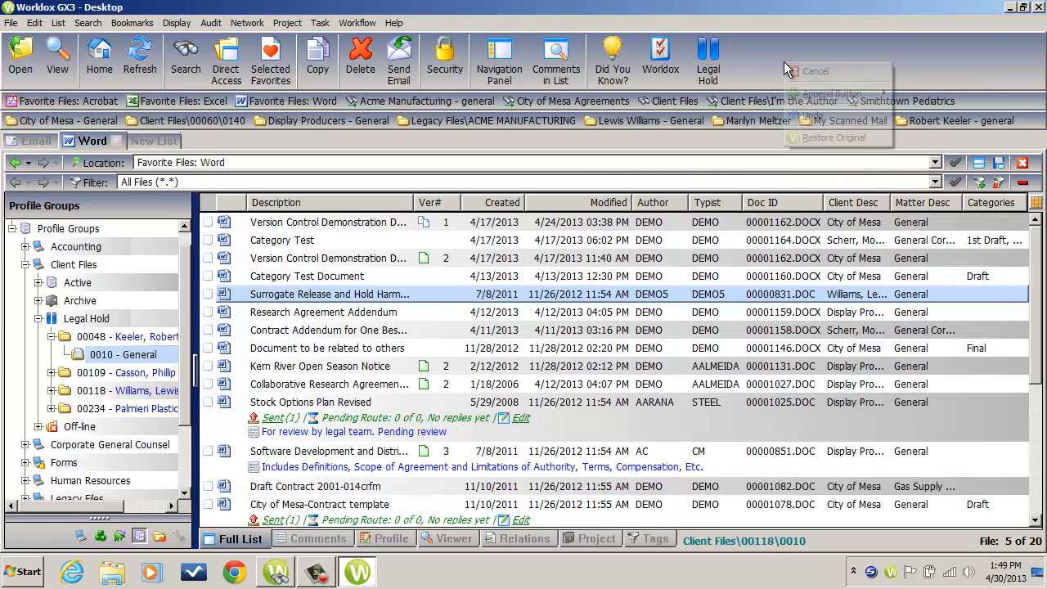
mouse_move(846, 93)
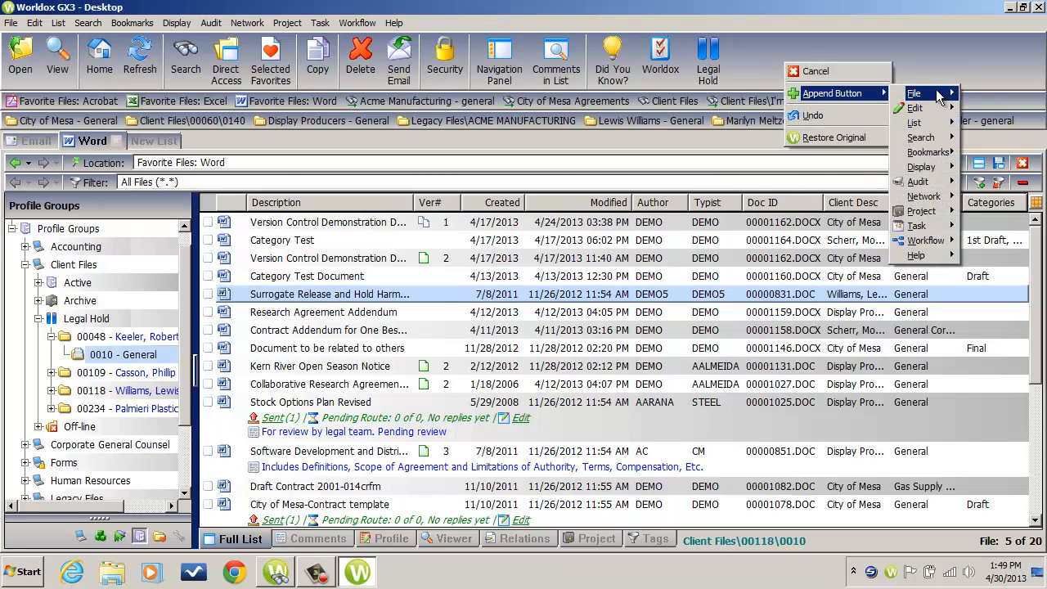
mouse_move(939, 97)
mouse_move(999, 338)
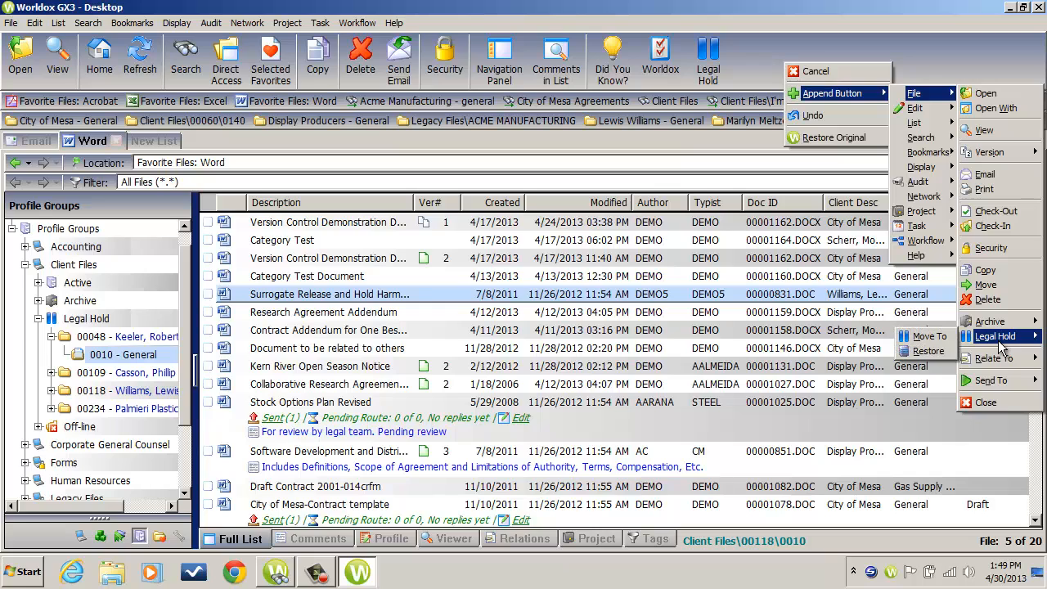
click(932, 352)
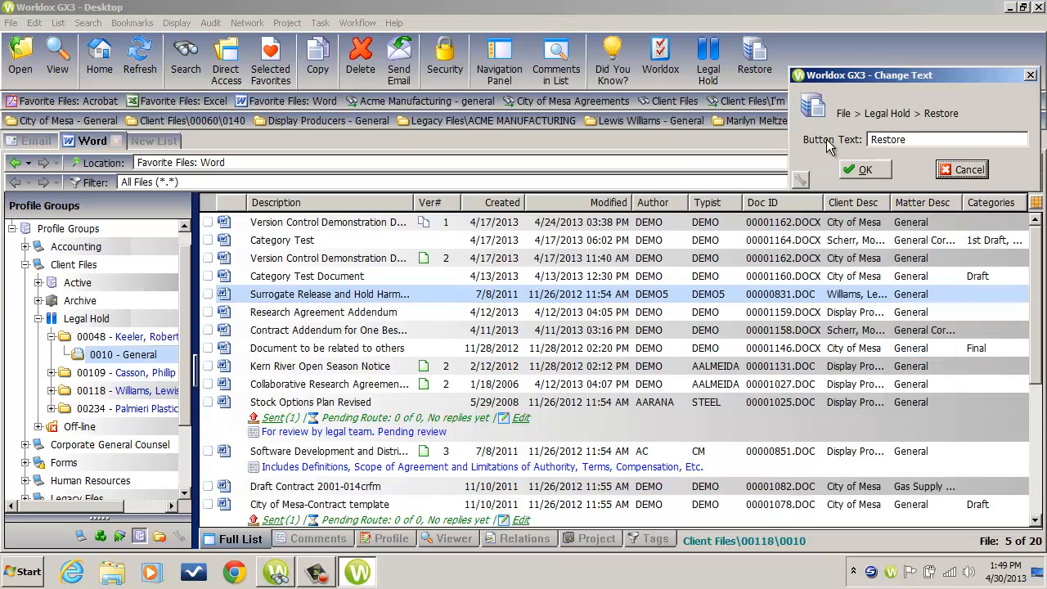
click(857, 170)
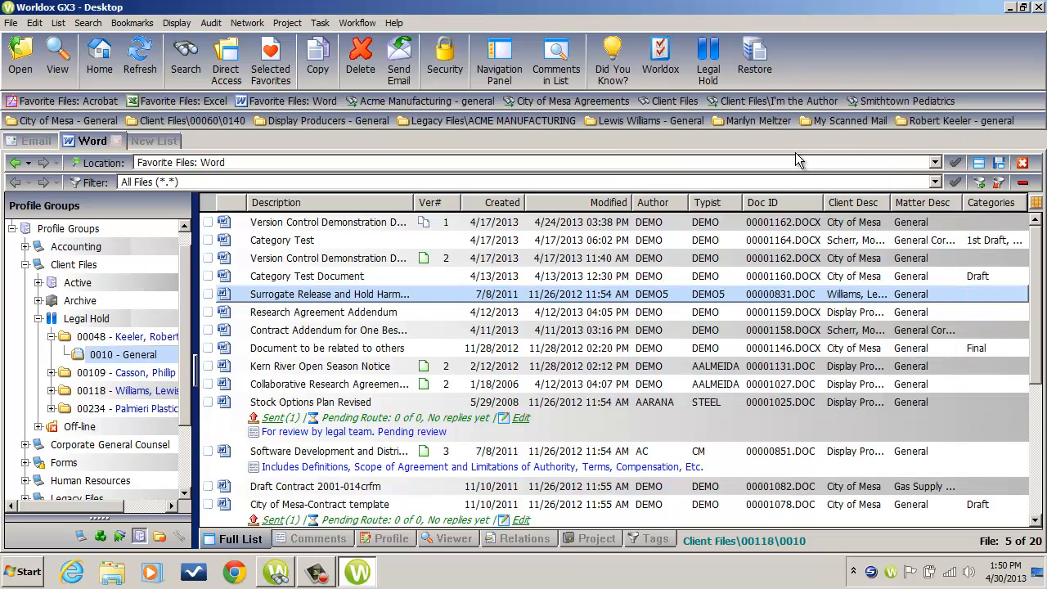